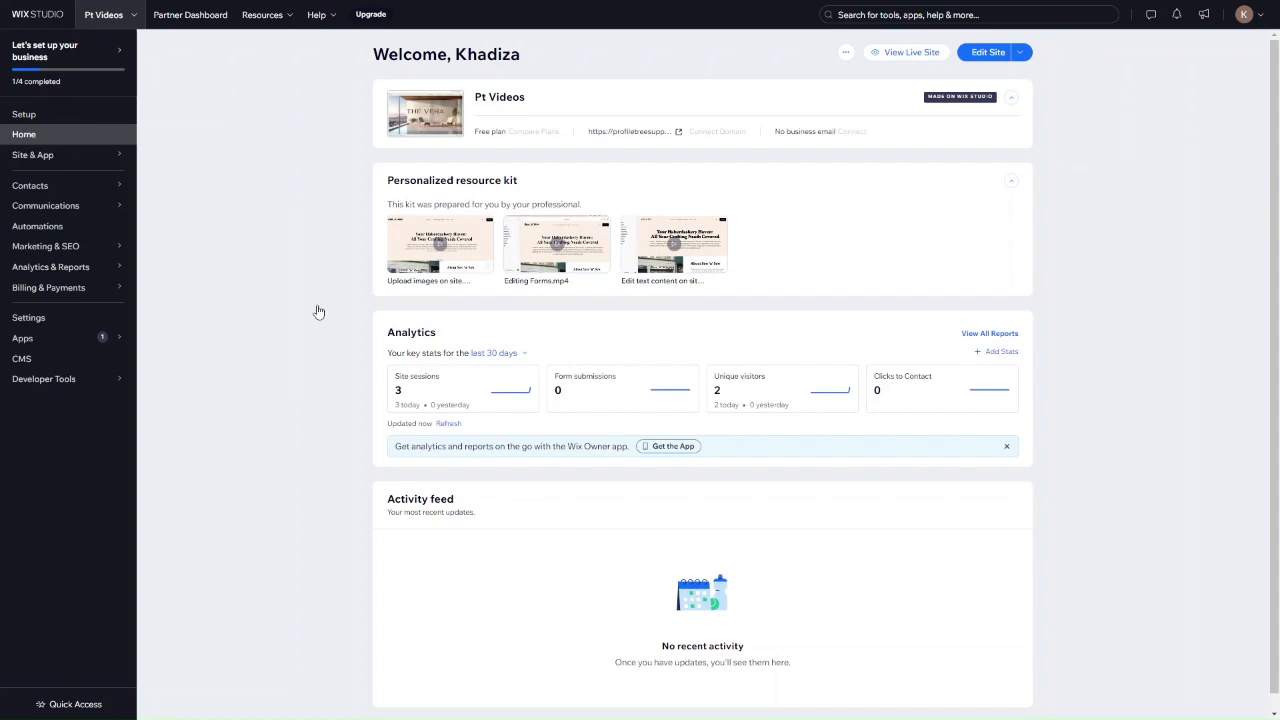
Open the site for editing and select The Communal Residence section to edit its content.
left_click(975, 58)
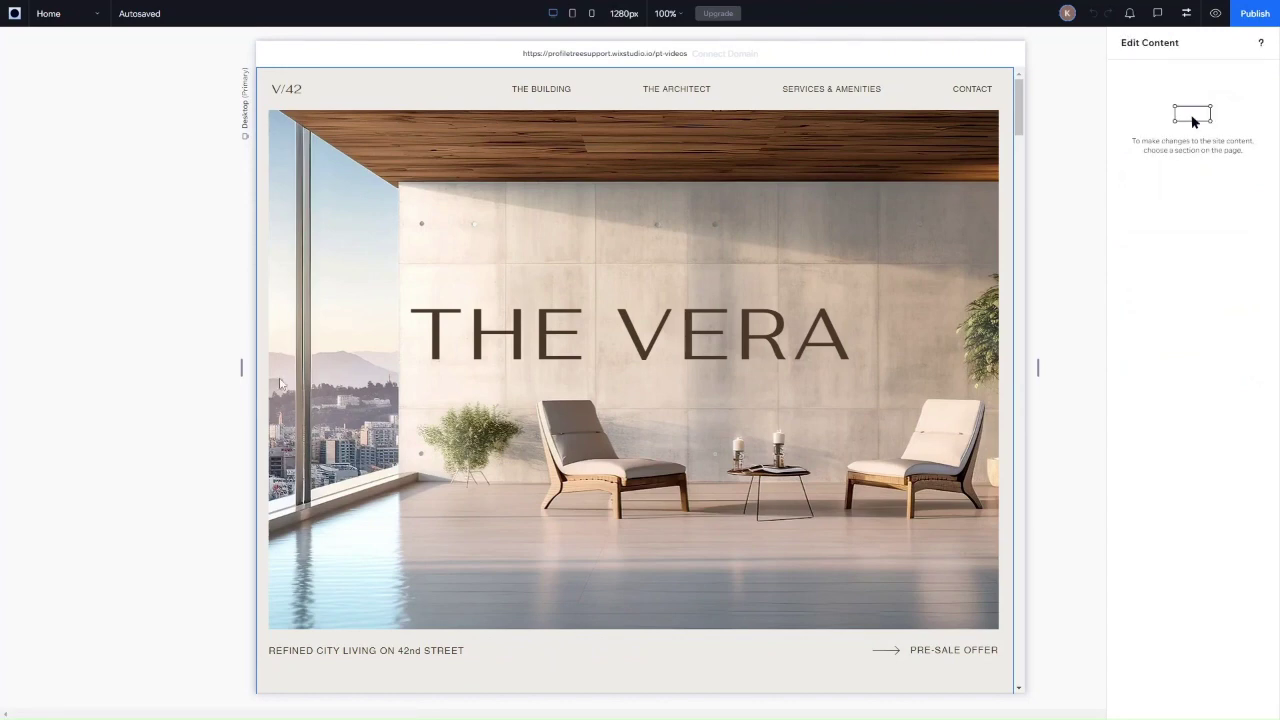
scroll(640, 583, "down", 2)
scroll(640, 479, "down", 1)
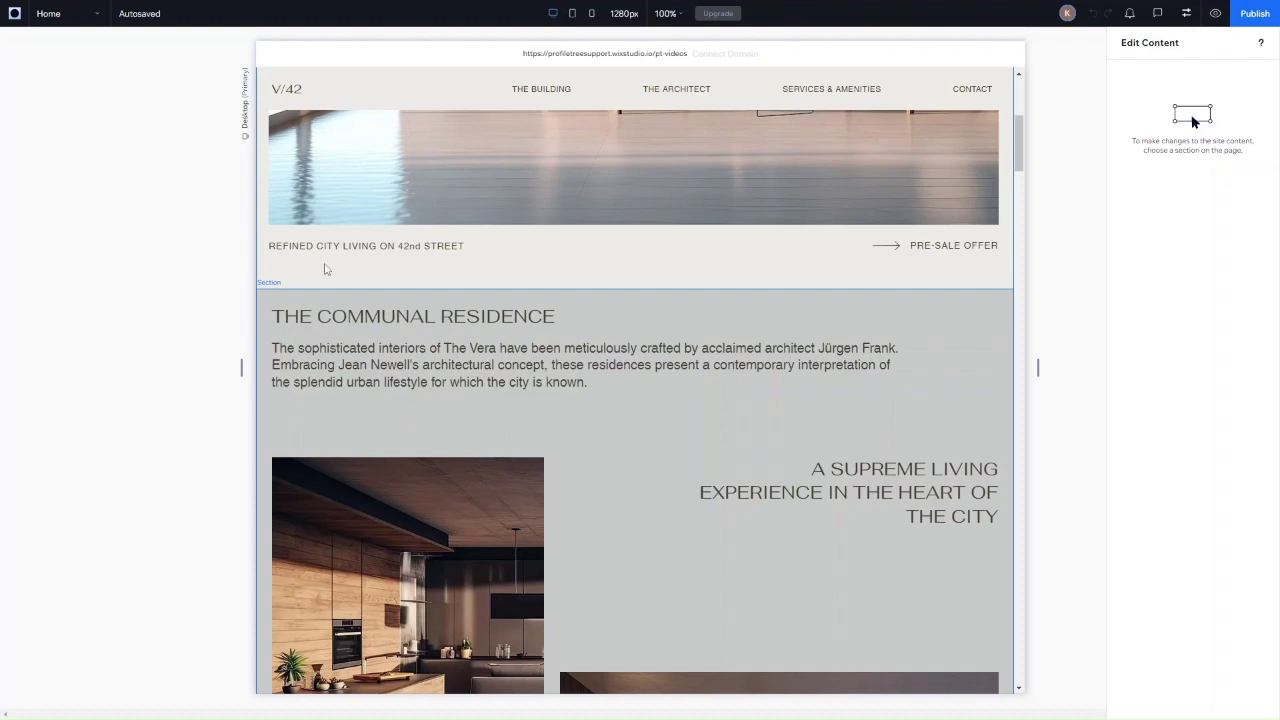
left_click(324, 269)
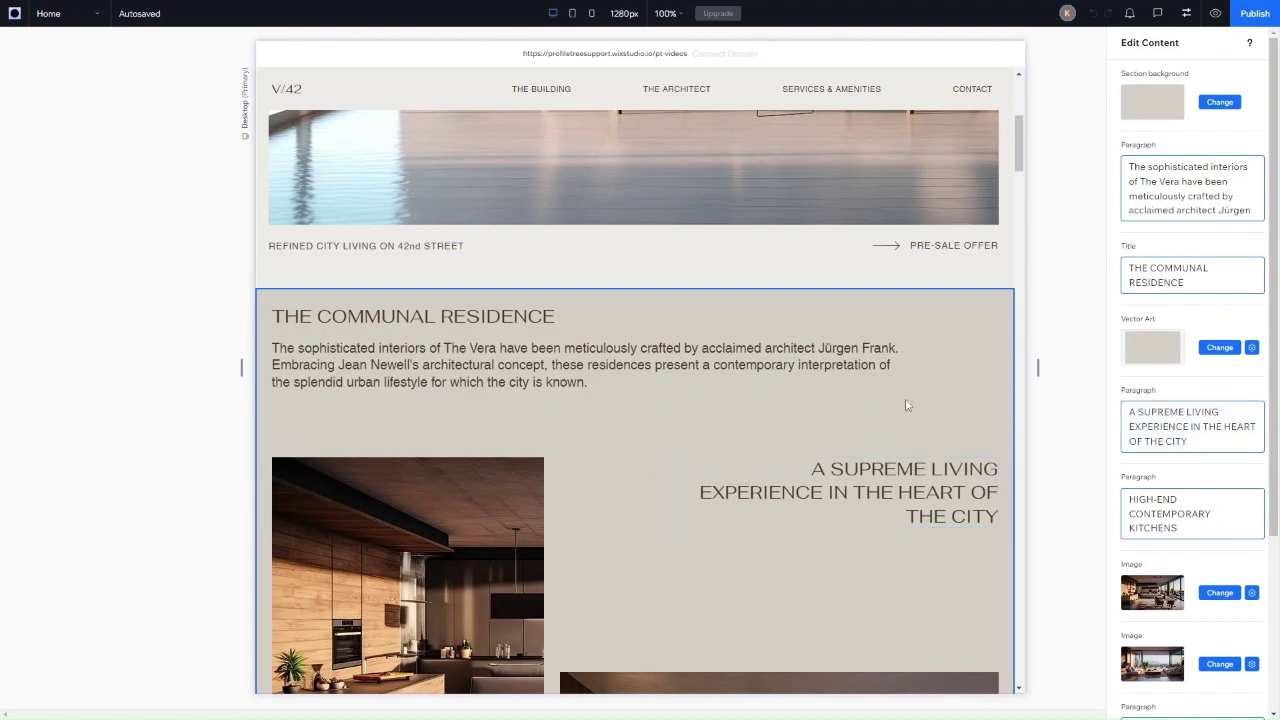
Make the paragraph beginning "The sophisticated interiors" bold in The Communal Residence section.
left_click(1186, 191)
left_click(1131, 167)
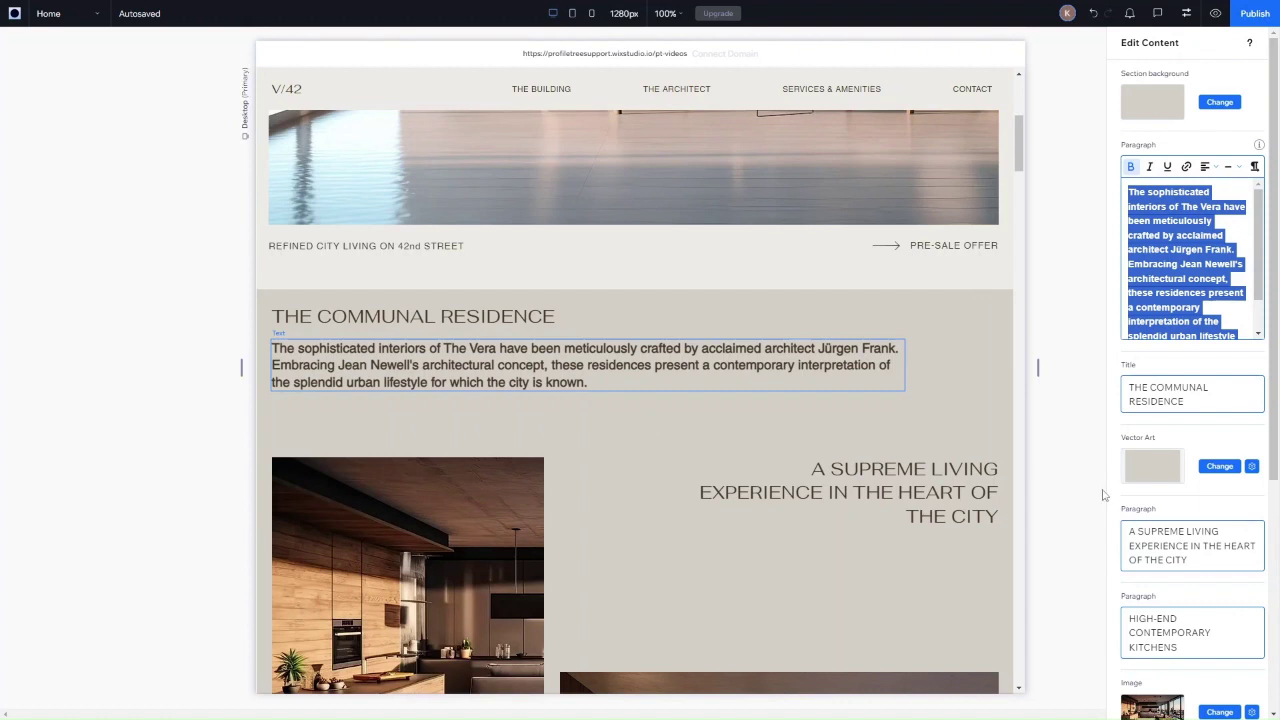
key("Escape")
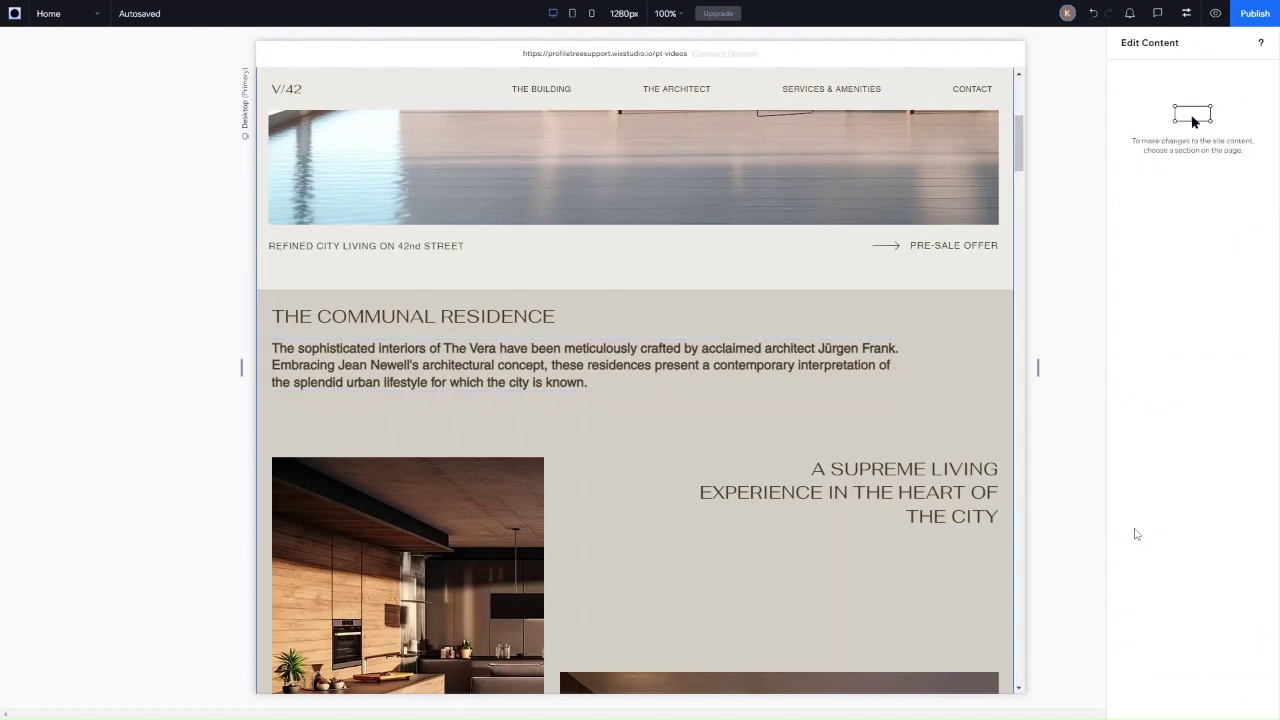
Examine the image replacement and media upload options for the section's kitchen image, and close them without choosing a file.
scroll(1134, 531, "down", 2)
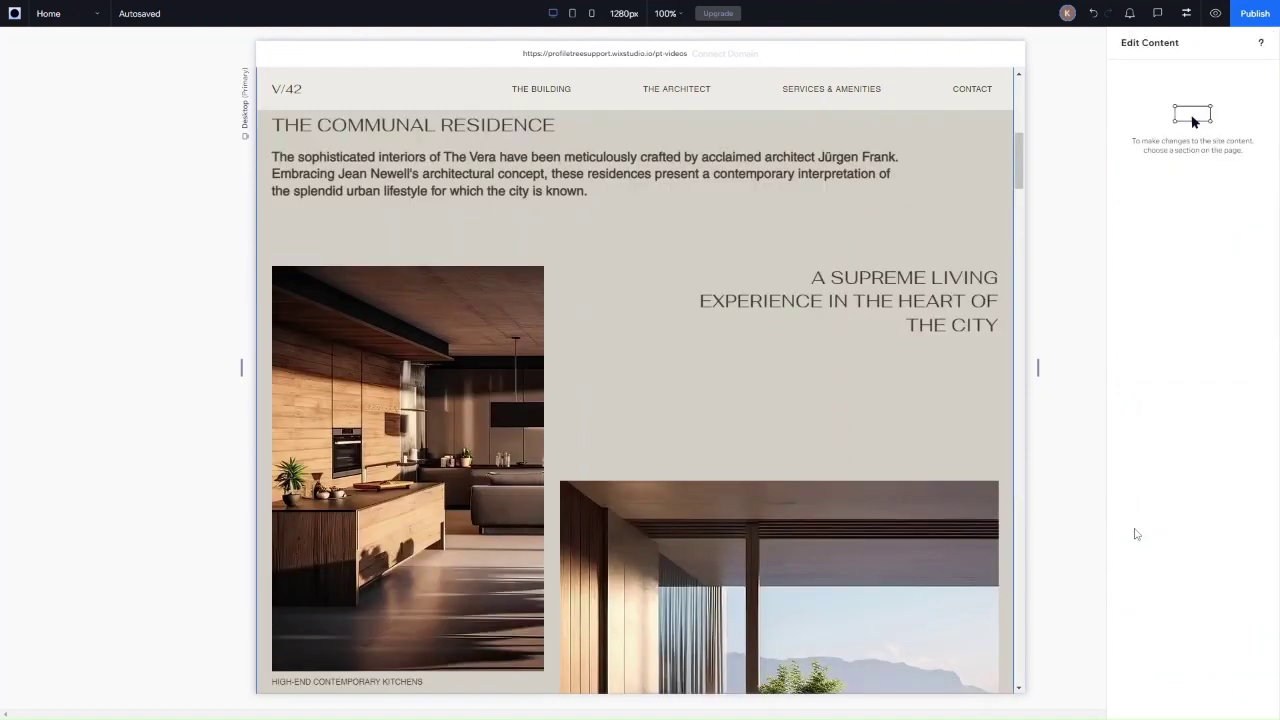
left_click(786, 383)
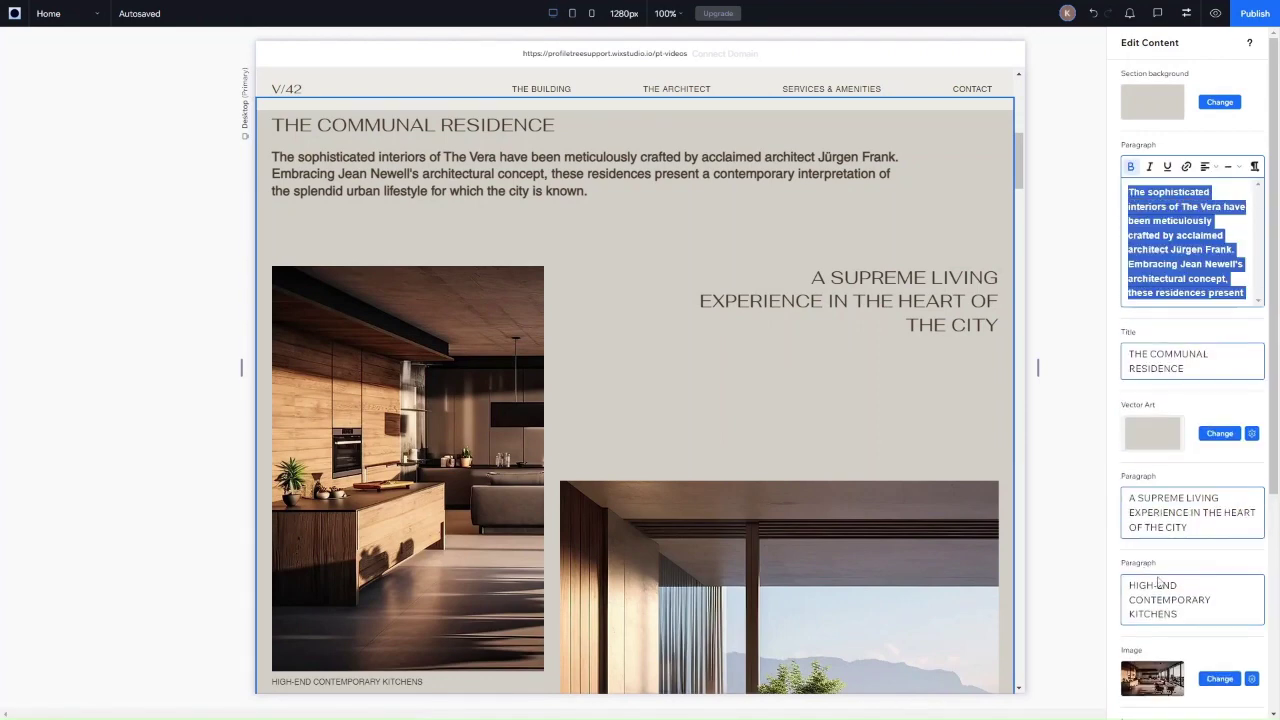
scroll(1147, 500, "down", 1)
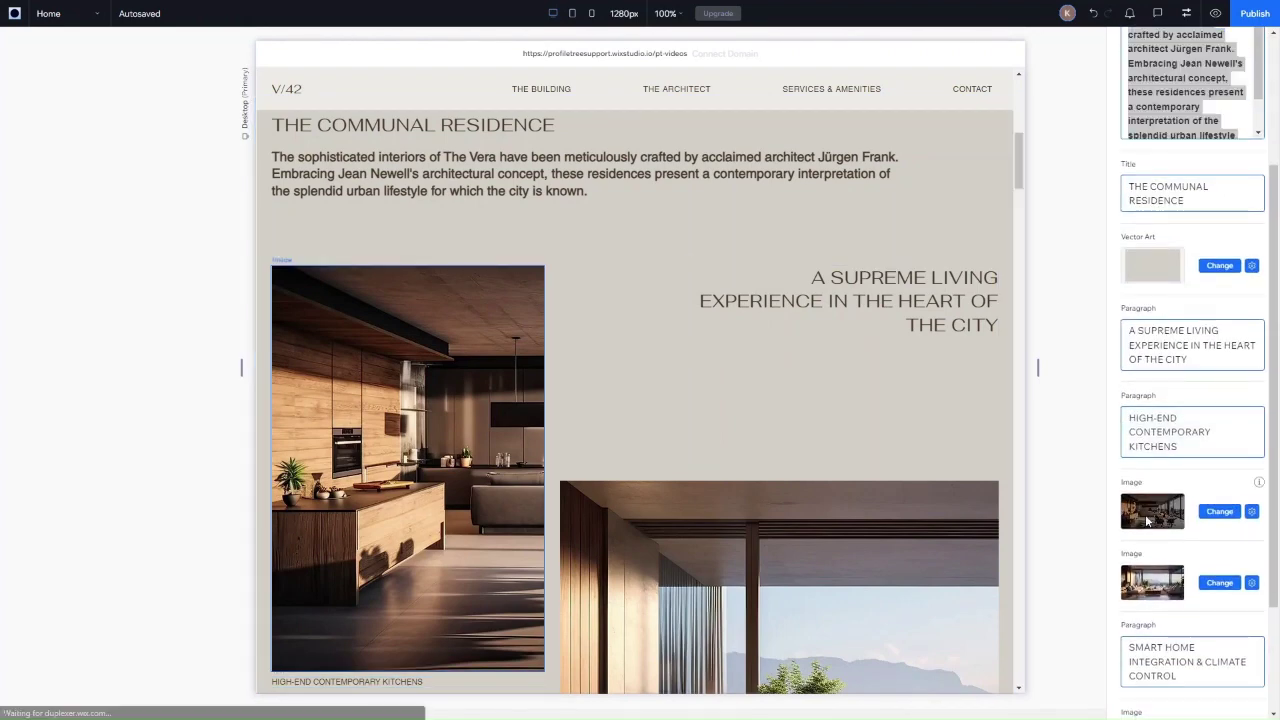
scroll(1165, 490, "down", 2)
scroll(1223, 363, "up", 1)
left_click(1215, 388)
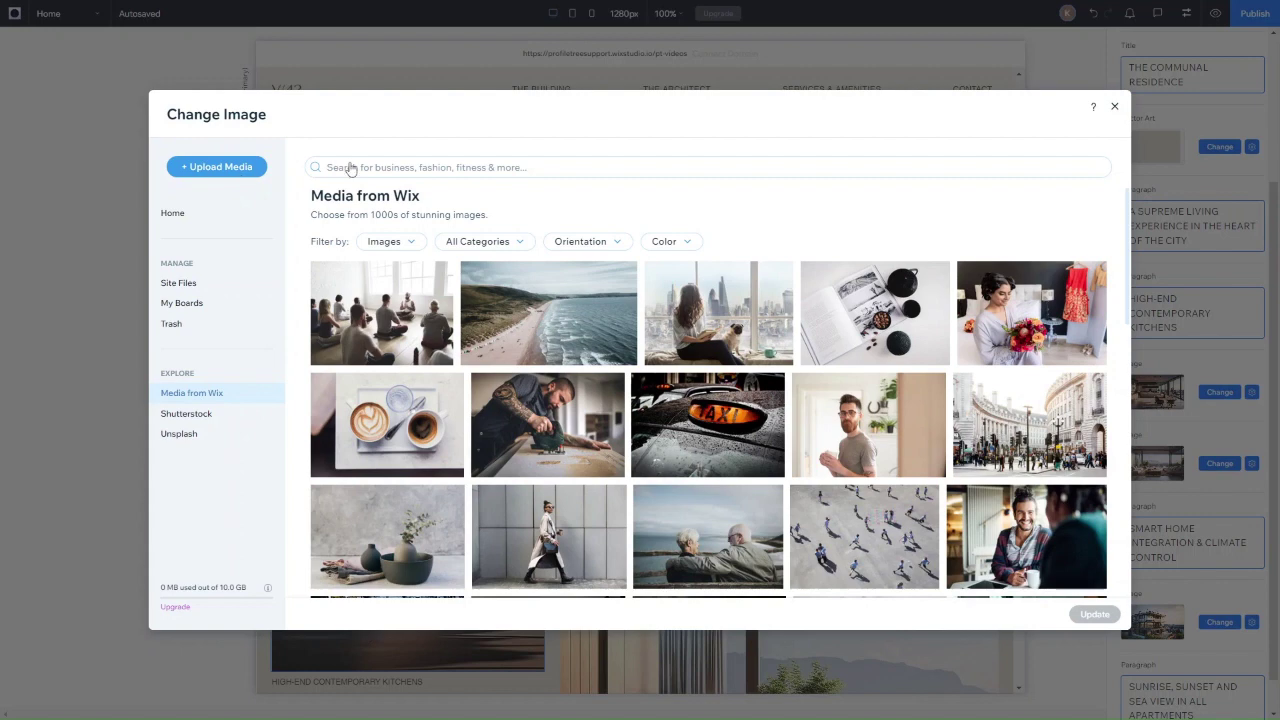
left_click(216, 168)
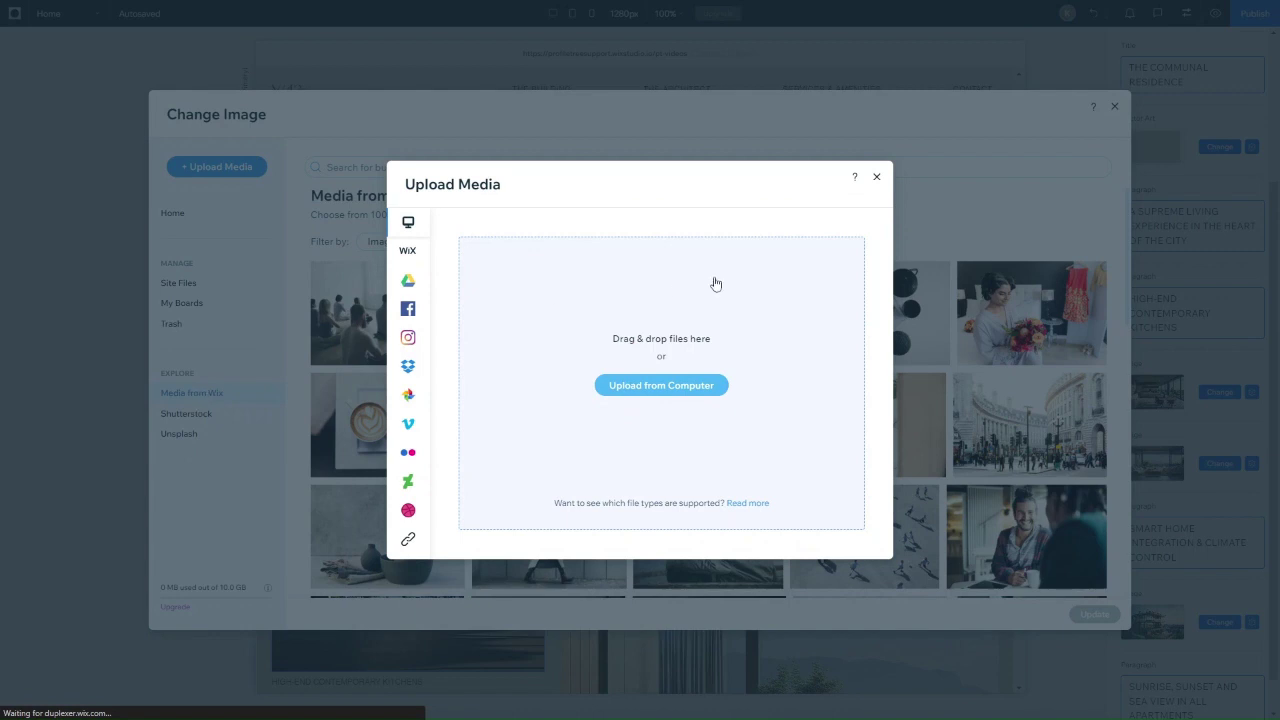
left_click(876, 179)
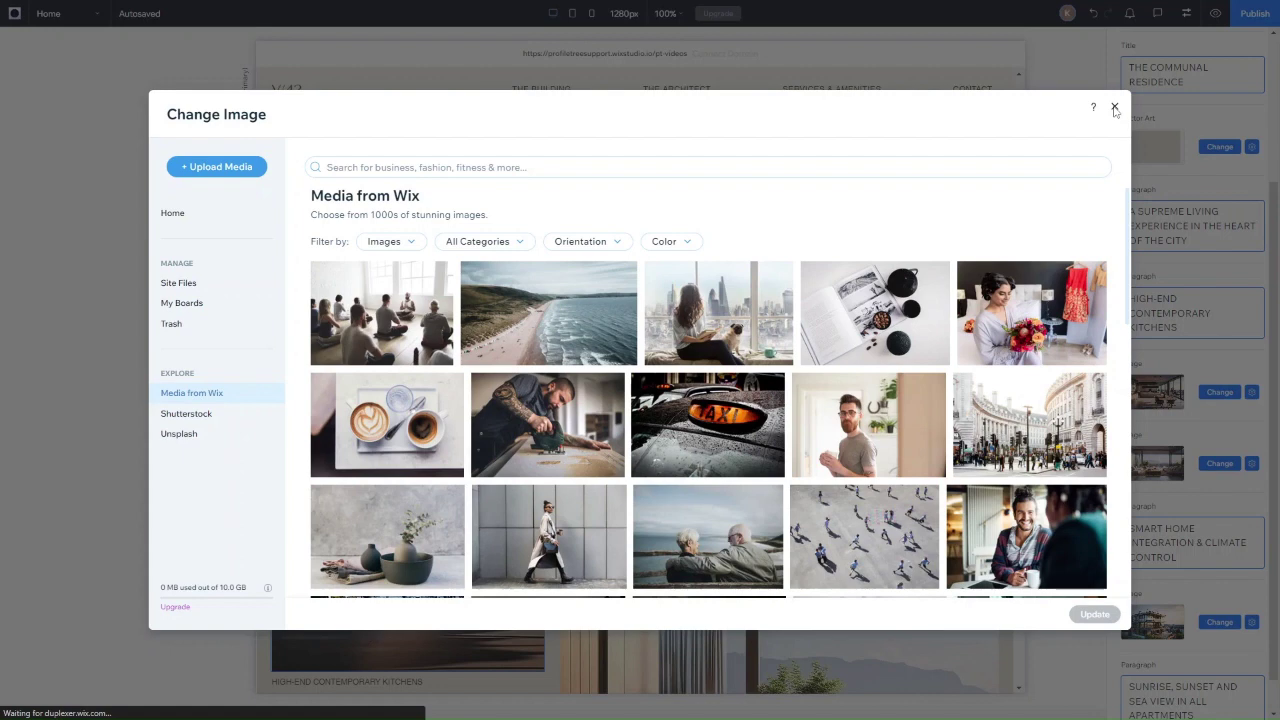
left_click(1115, 108)
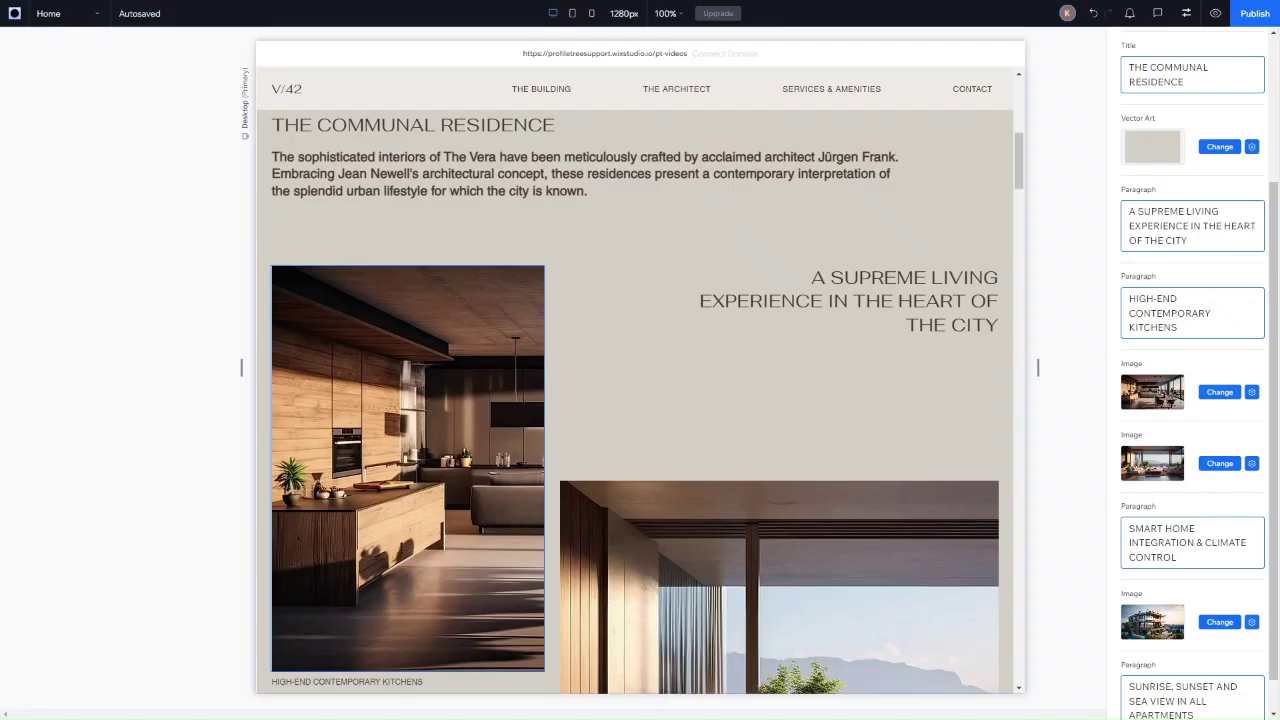
Look through the Home page's sections and check the list of pages available for editing.
scroll(807, 325, "down", 6)
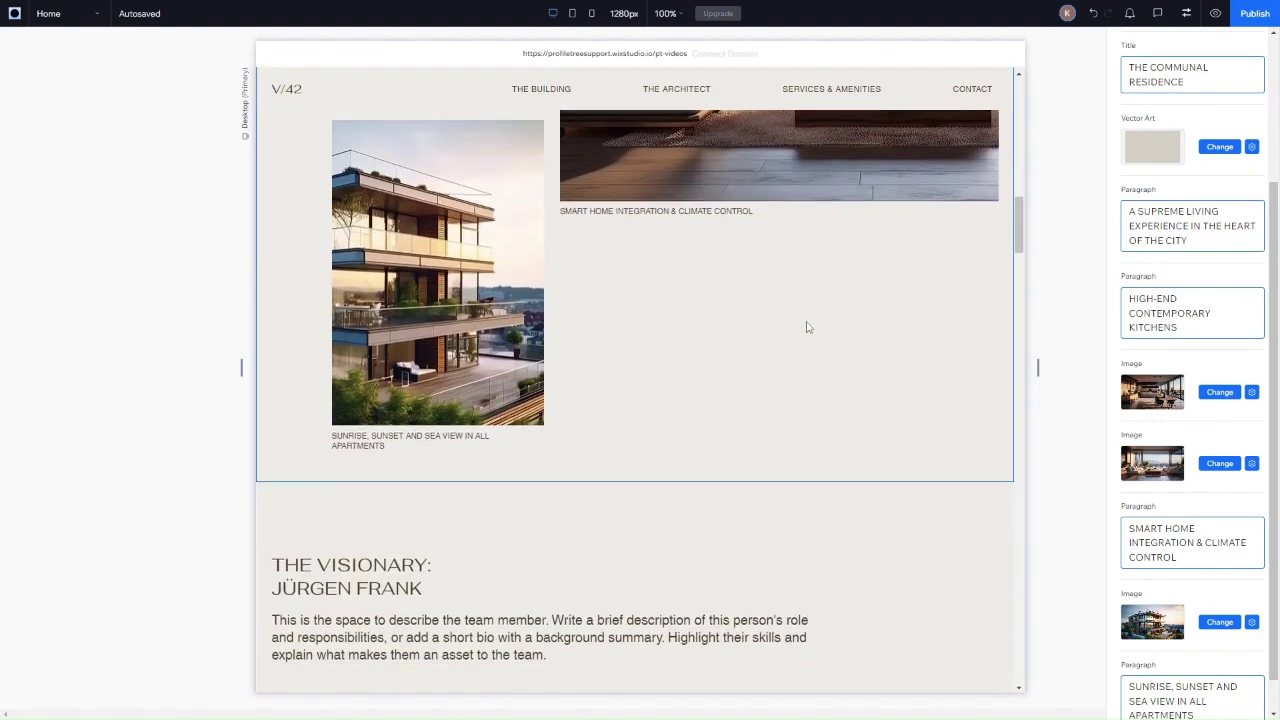
scroll(807, 326, "down", 15)
scroll(808, 327, "down", 2)
scroll(806, 325, "up", 20)
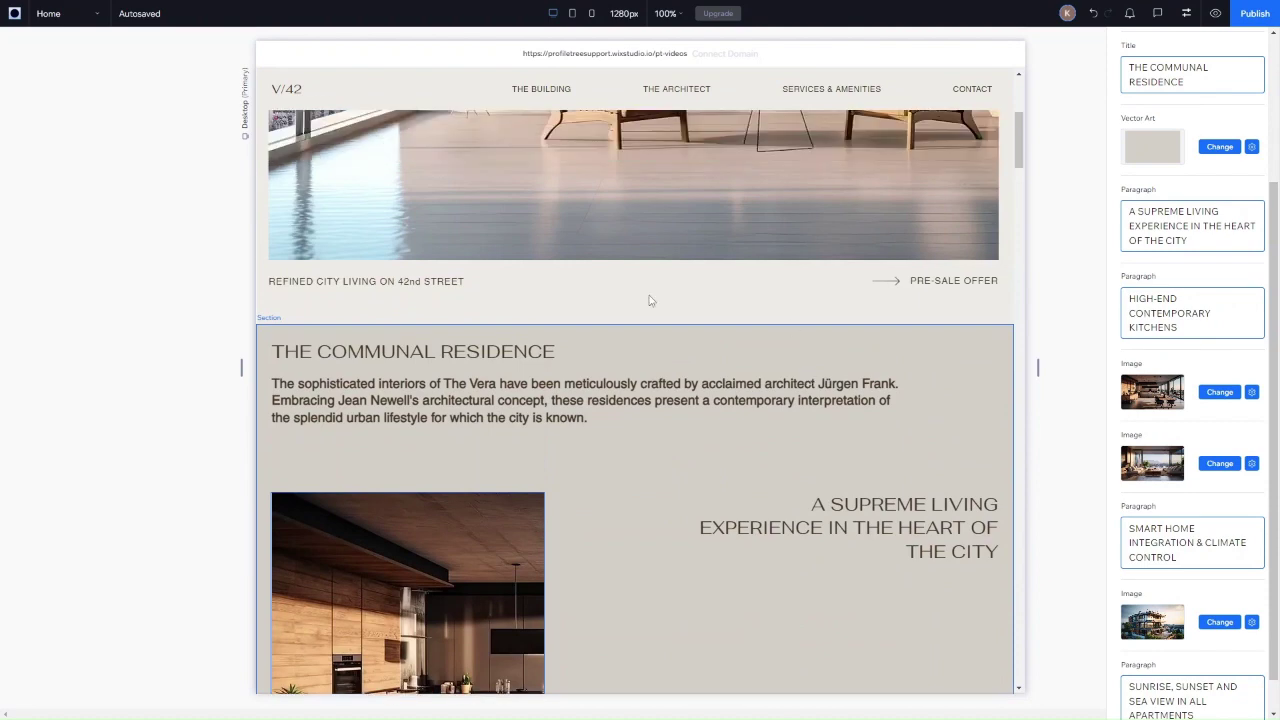
scroll(790, 327, "up", 4)
left_click(86, 14)
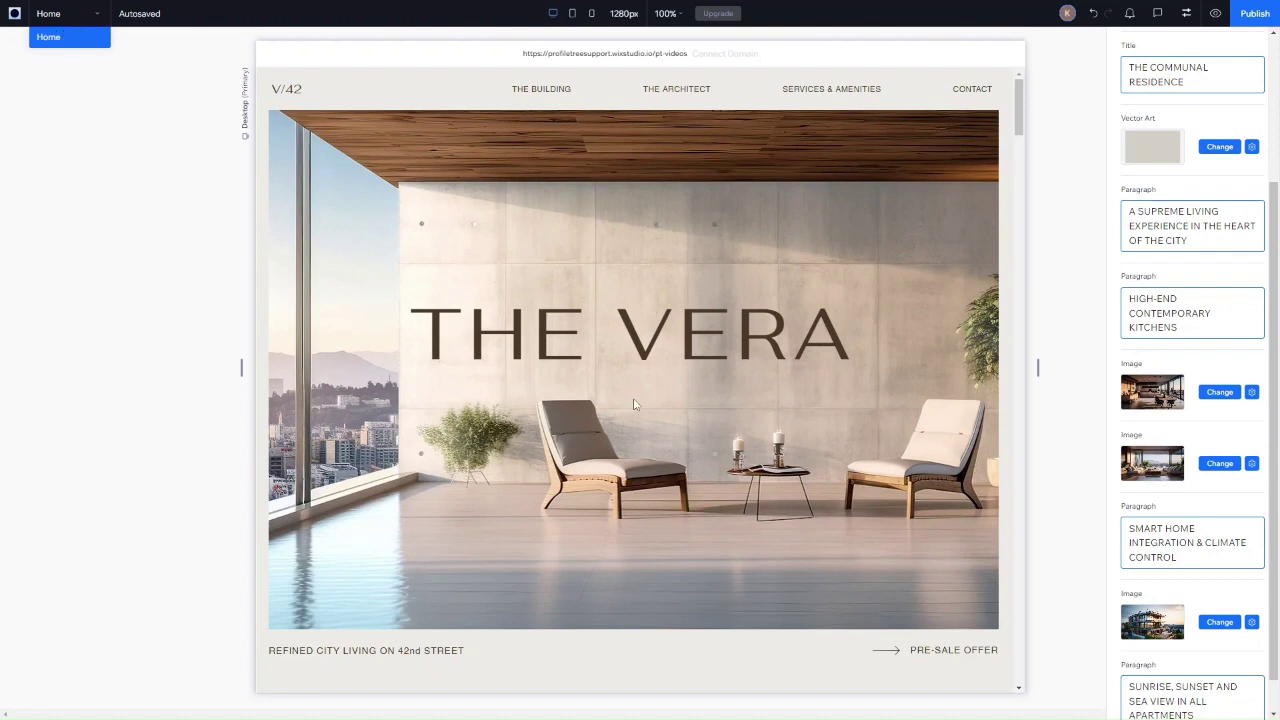
left_click(210, 468)
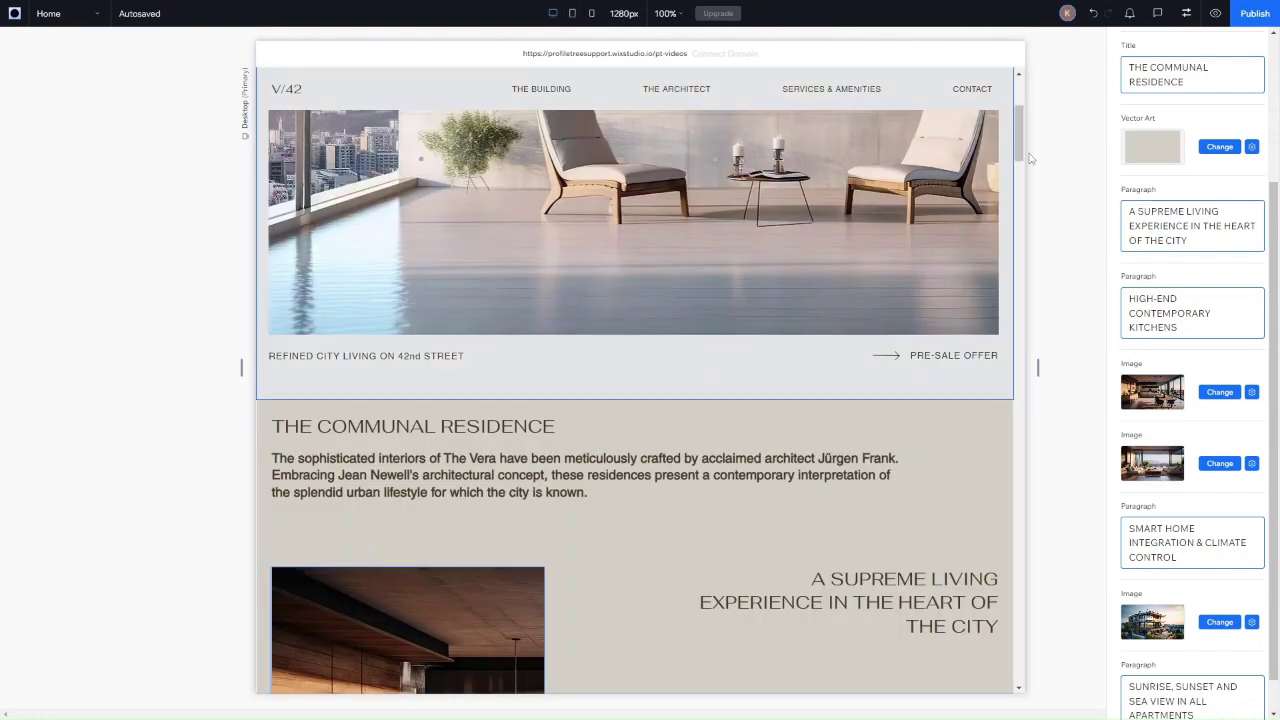
scroll(860, 83, "up", 3)
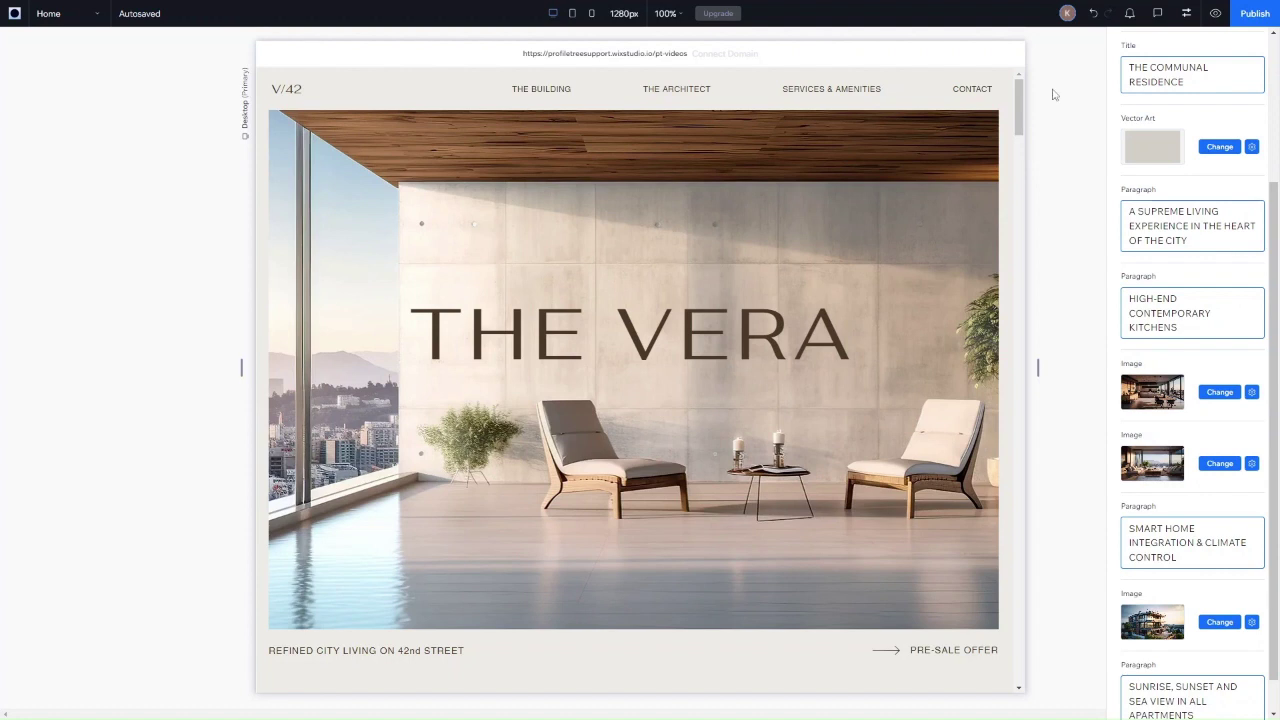
Publish the edited site.
left_click(1255, 13)
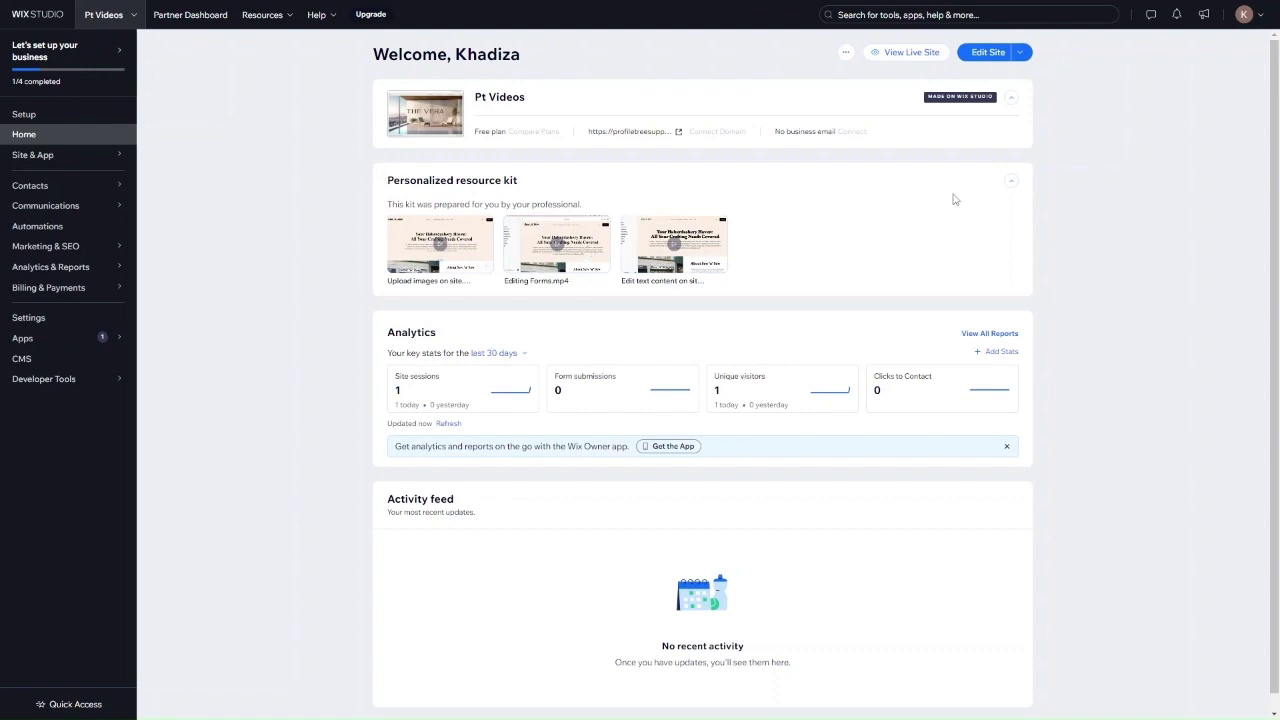
Reopen the site for editing and open the footer's Get in Touch contact form in the form editor.
left_click(992, 55)
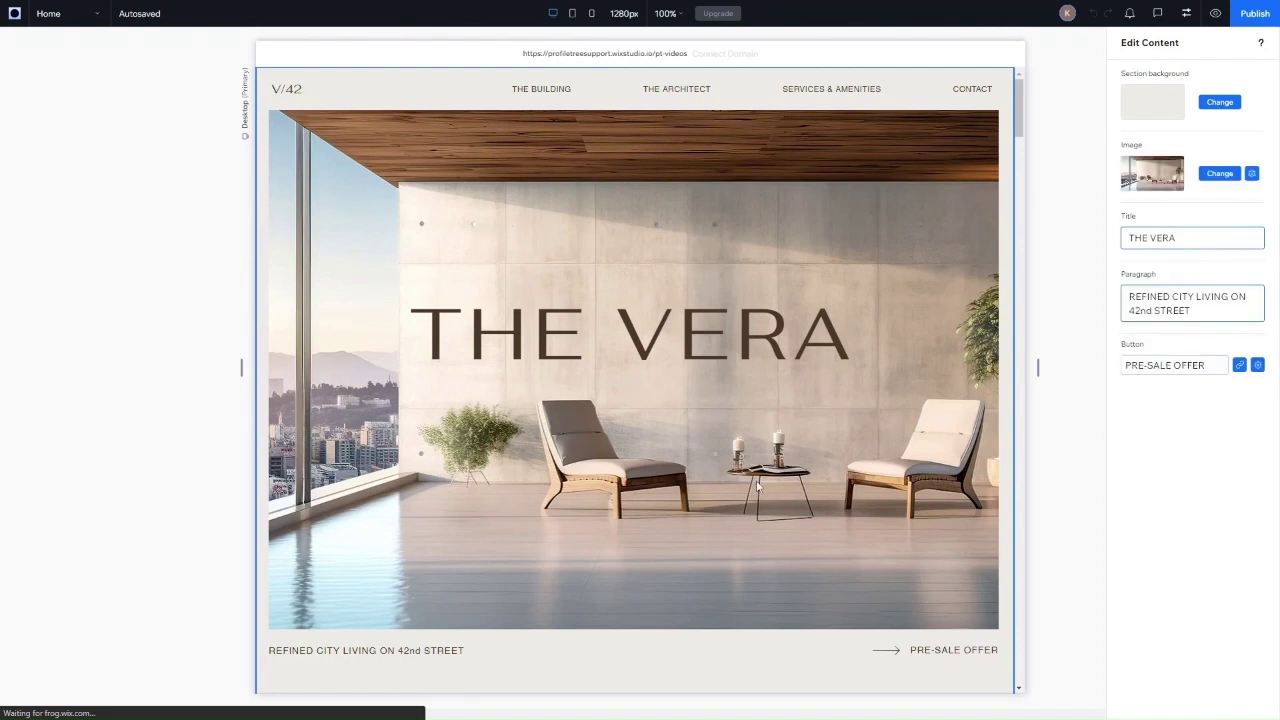
scroll(1016, 150, "down", 5)
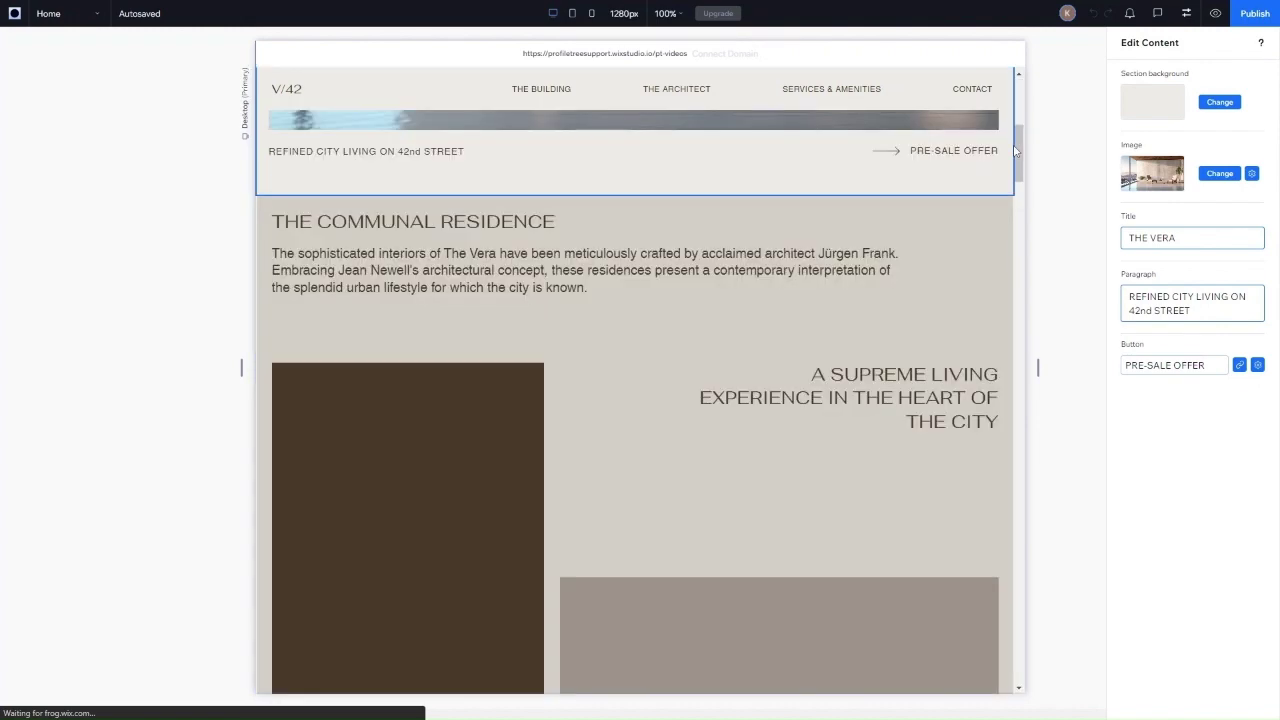
scroll(1016, 150, "down", 3)
scroll(1016, 150, "down", 15)
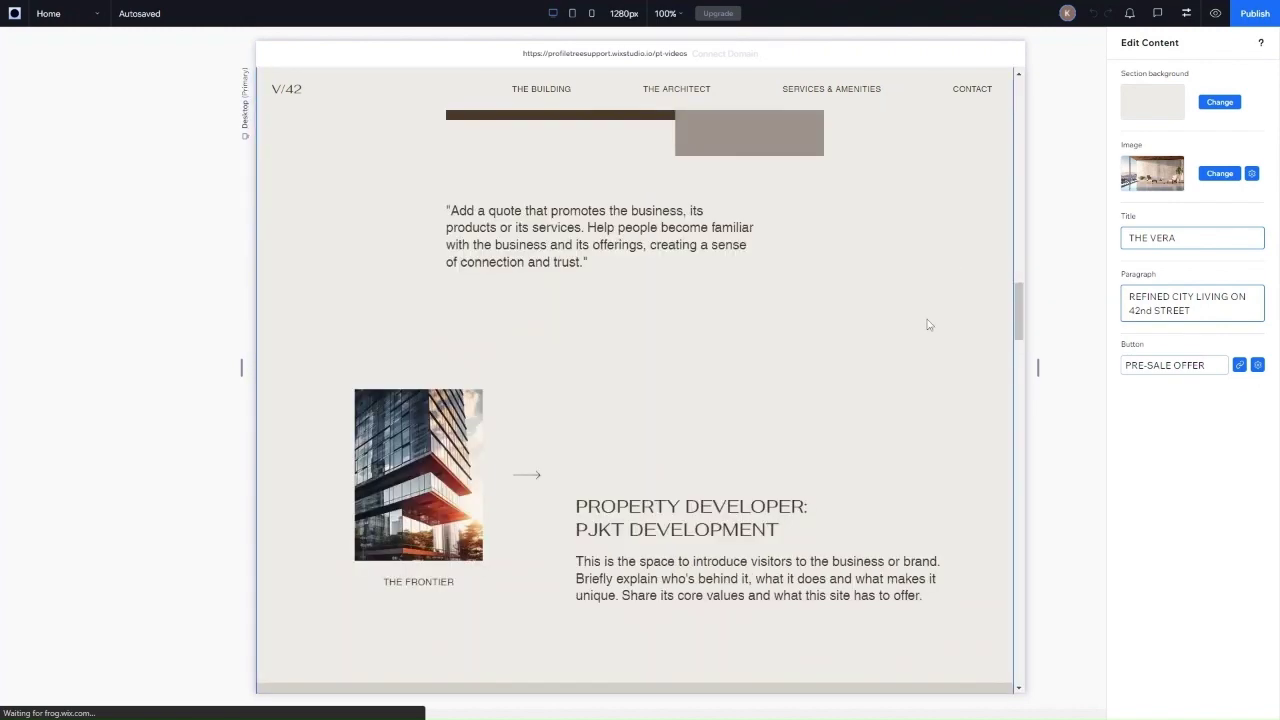
scroll(920, 336, "down", 6)
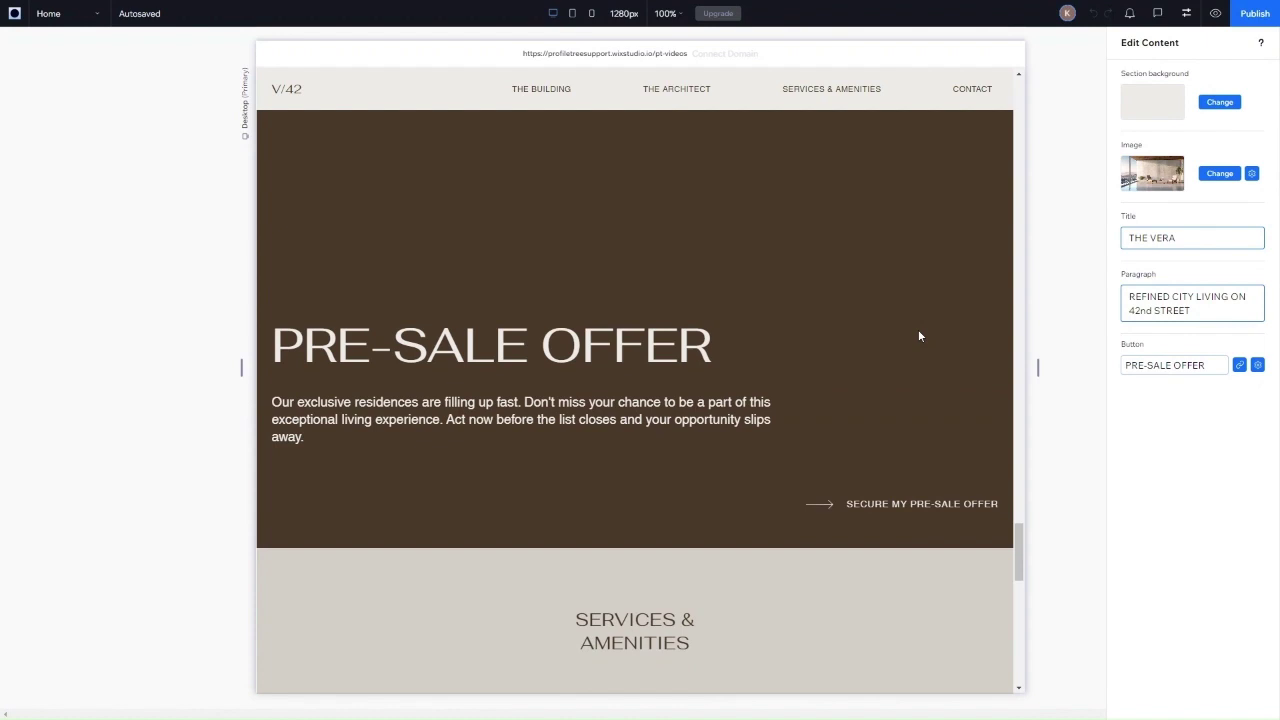
scroll(918, 336, "down", 5)
scroll(743, 491, "down", 5)
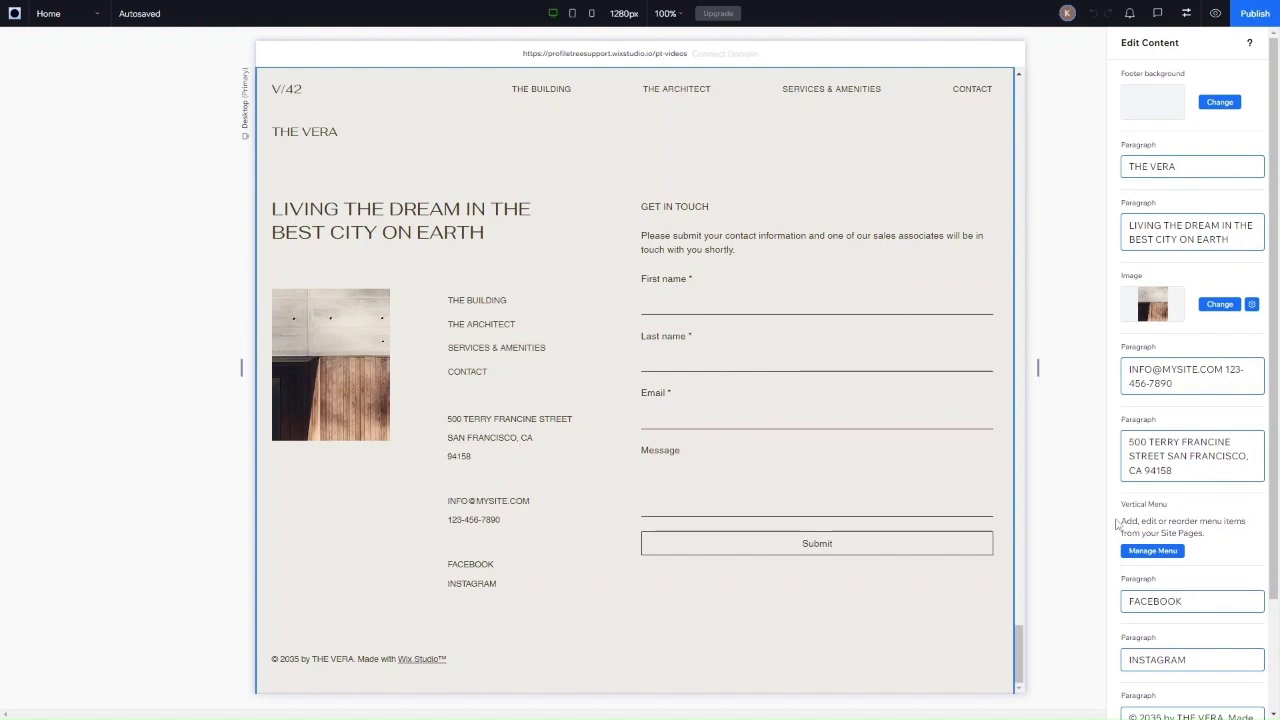
scroll(1192, 525, "down", 2)
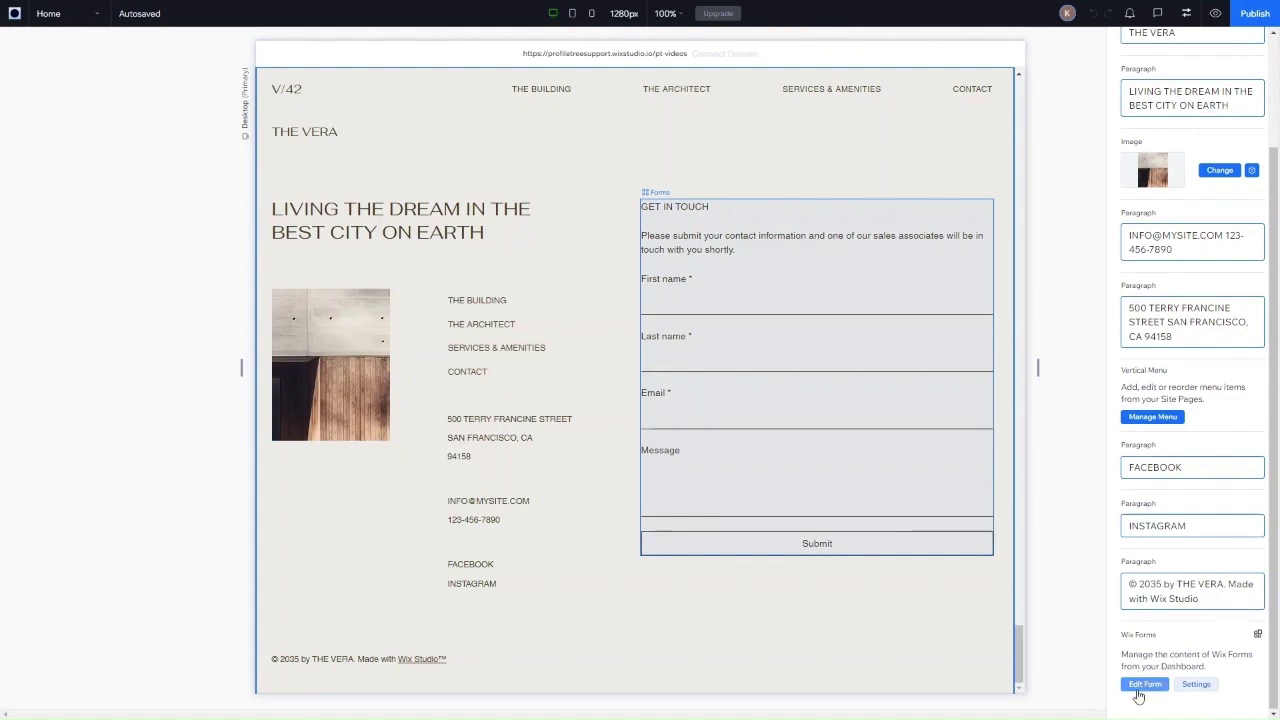
left_click(1143, 688)
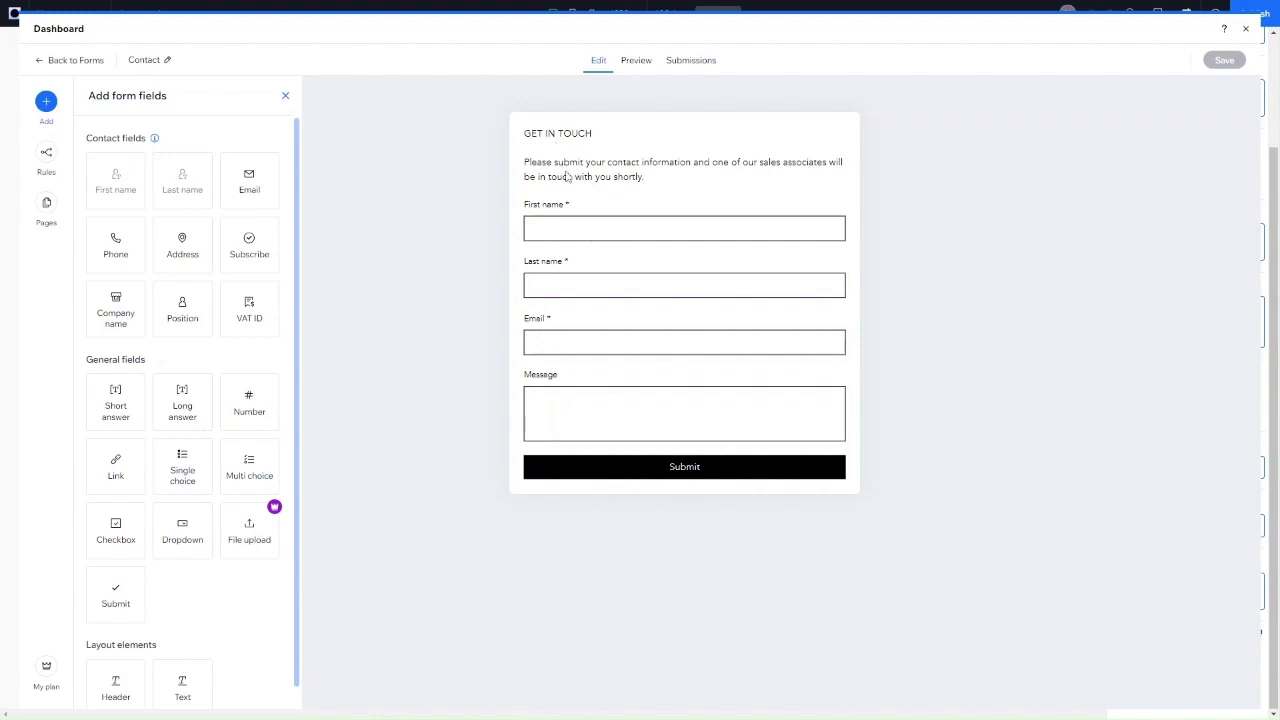
Examine the text style options for the form's introductory paragraph, keep the style as is, and select the First name field.
left_click(569, 179)
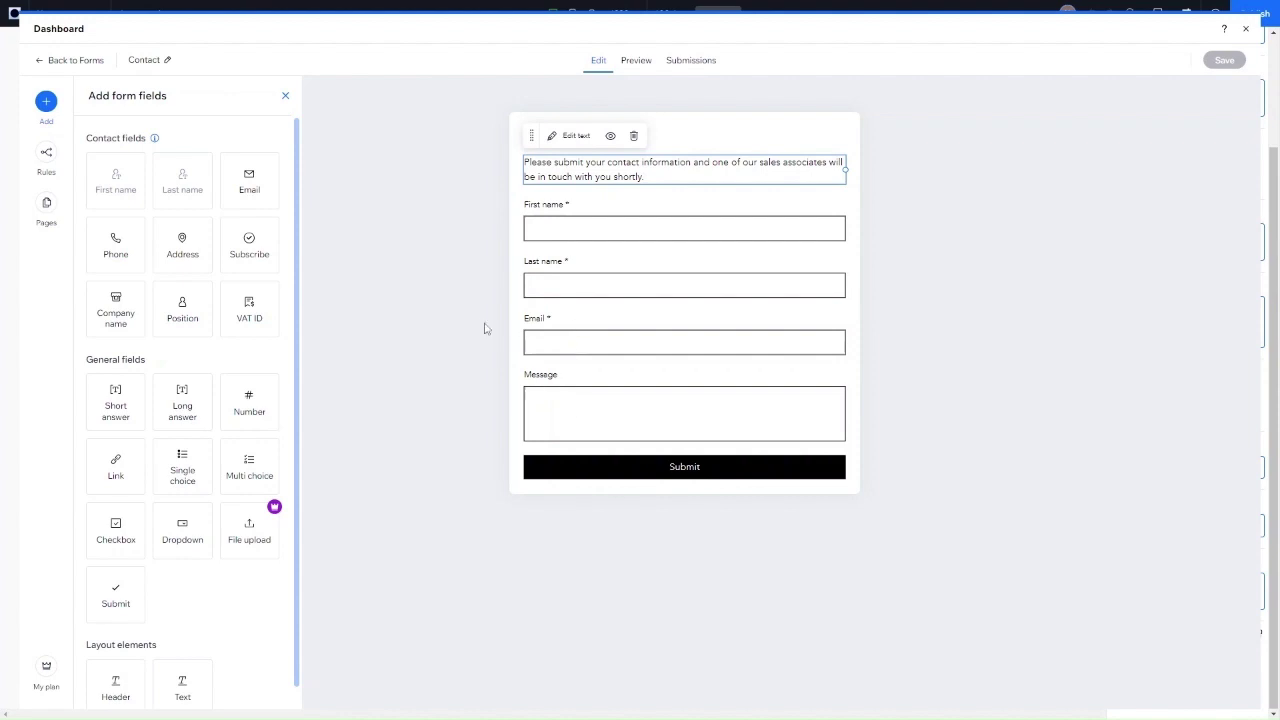
left_click(578, 172)
left_click(573, 134)
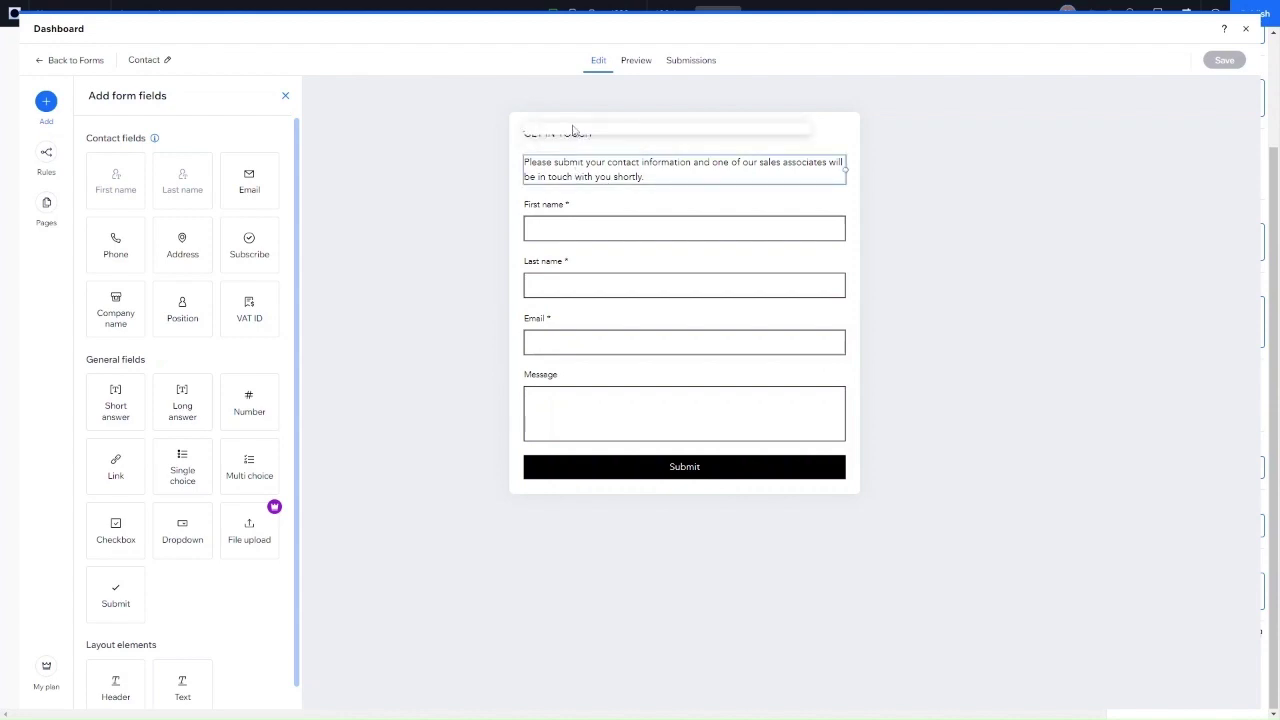
triple_click(577, 170)
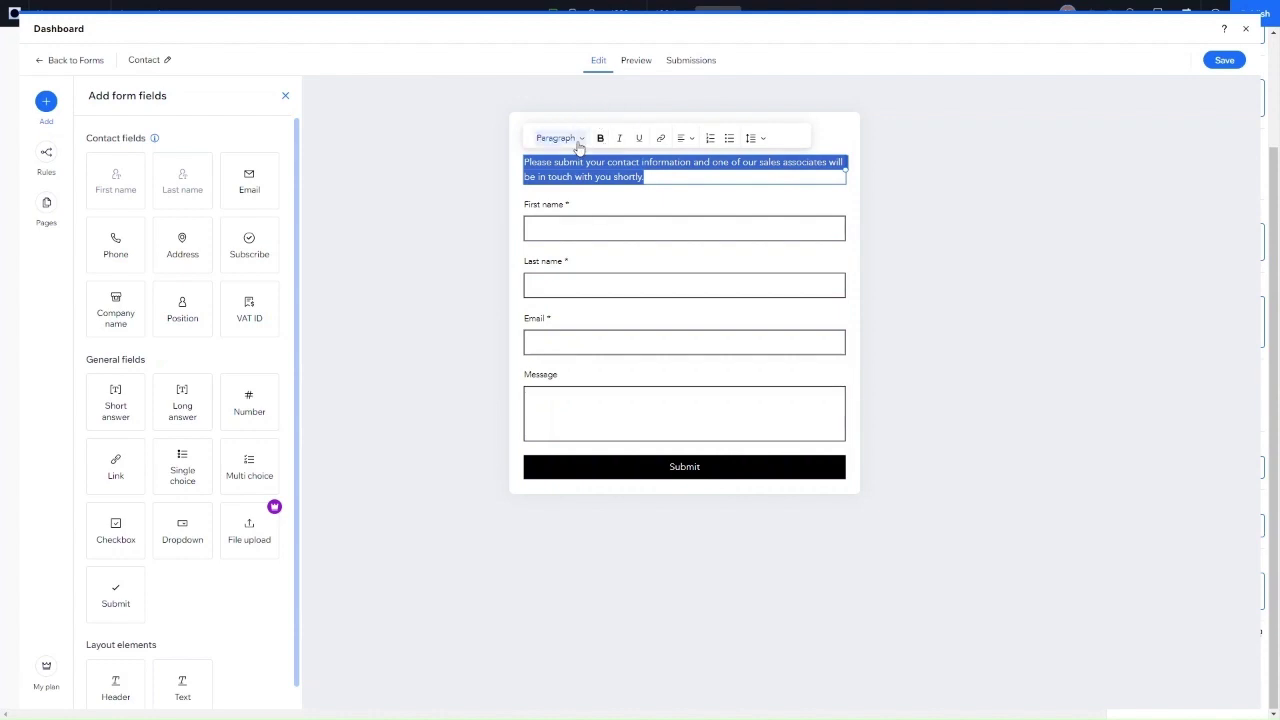
left_click(578, 138)
left_click(466, 194)
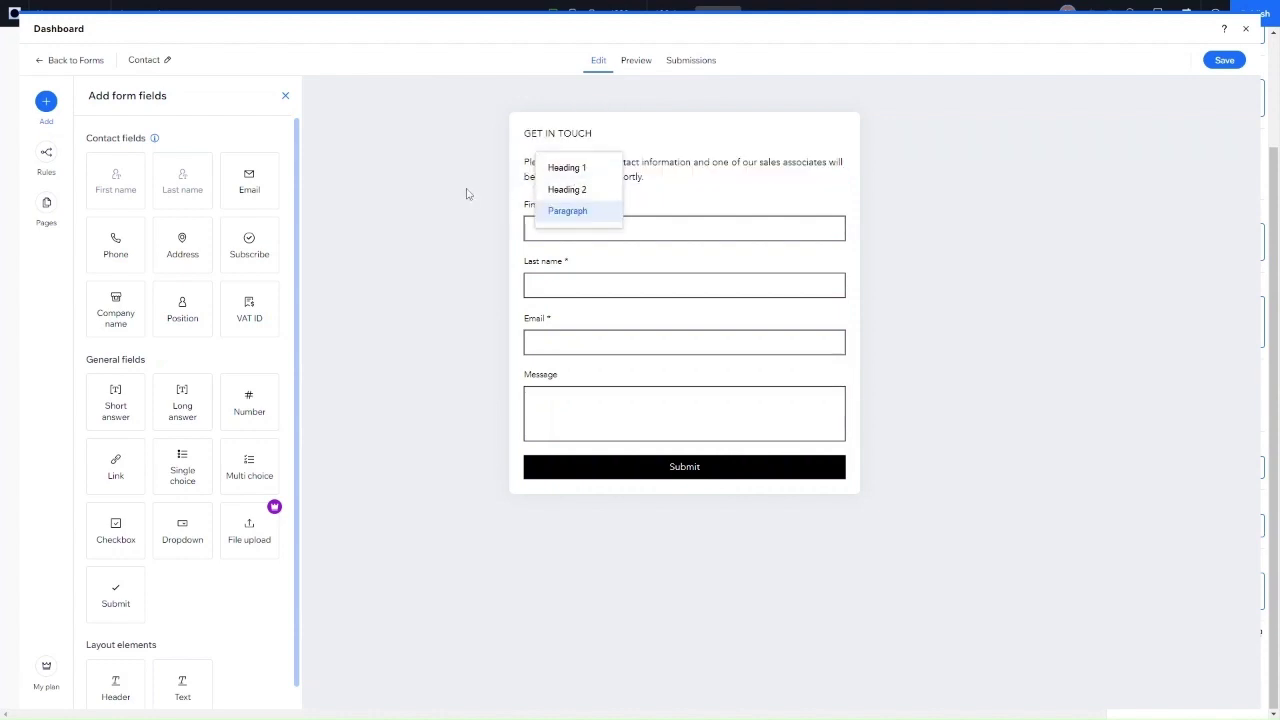
left_click(557, 238)
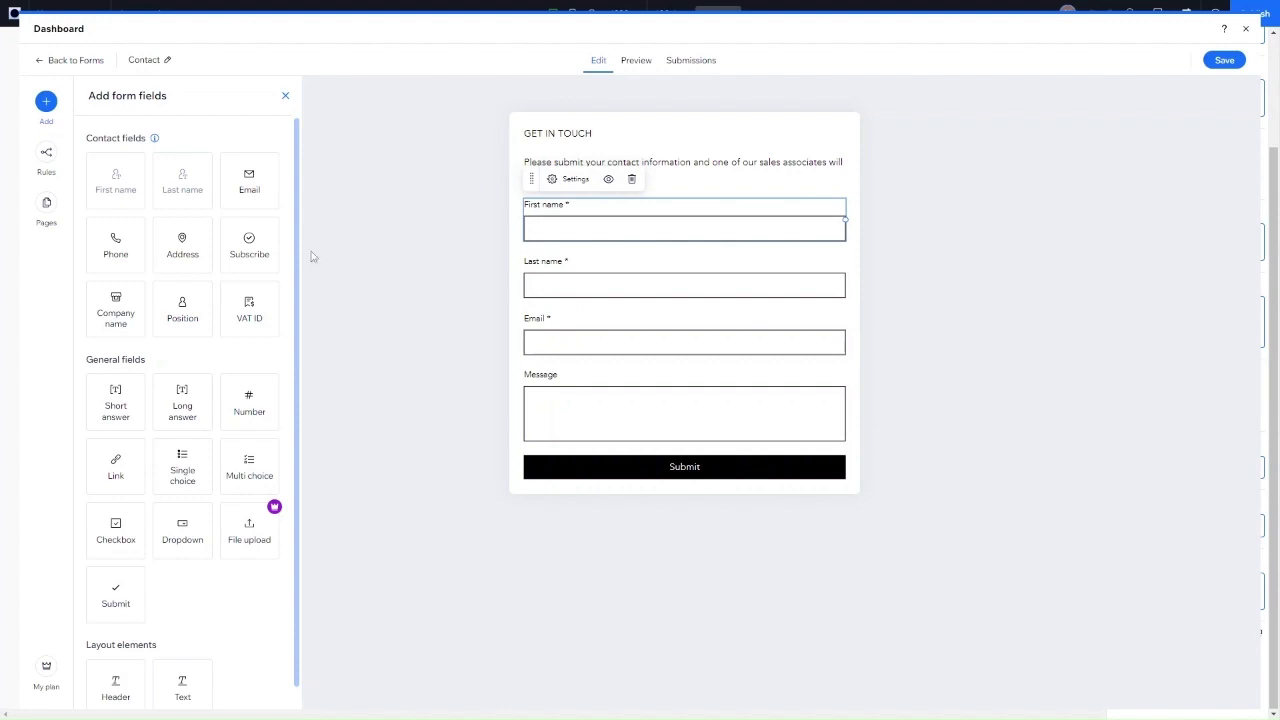
Add a Phone field between Last name and Email in the contact form and leave it optional.
left_click_drag(111, 236, 581, 343)
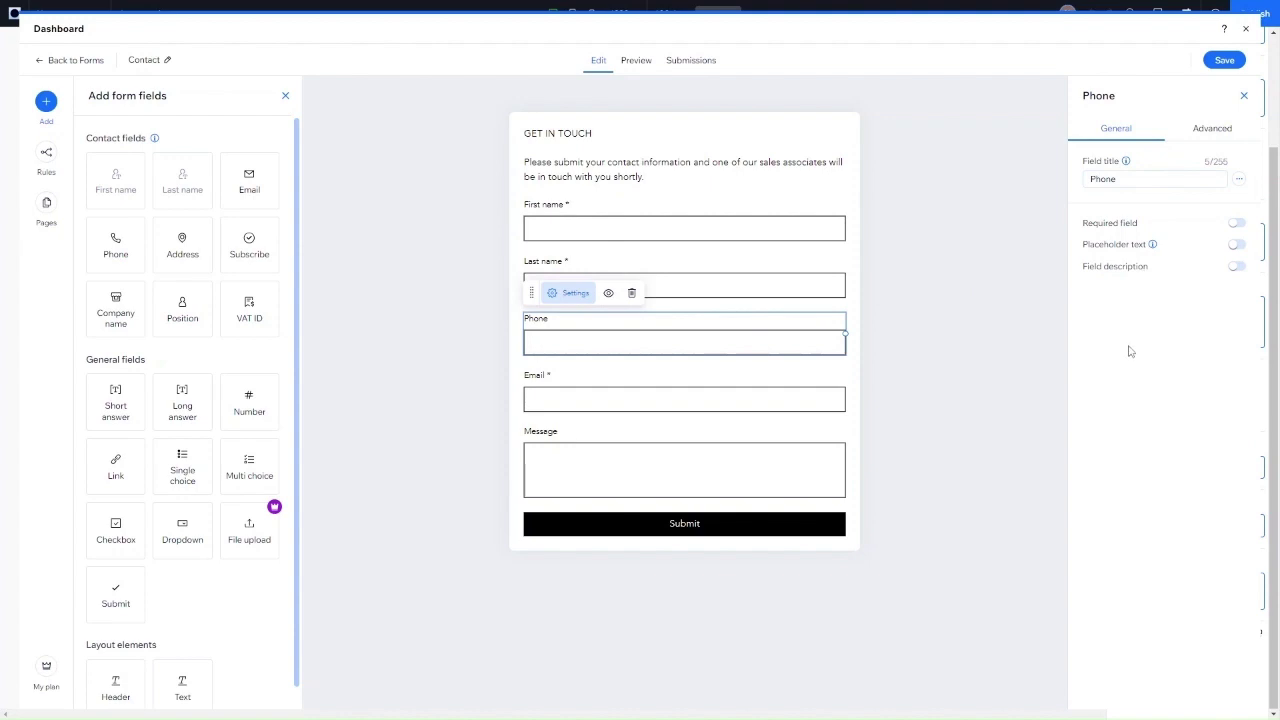
left_click(1107, 177)
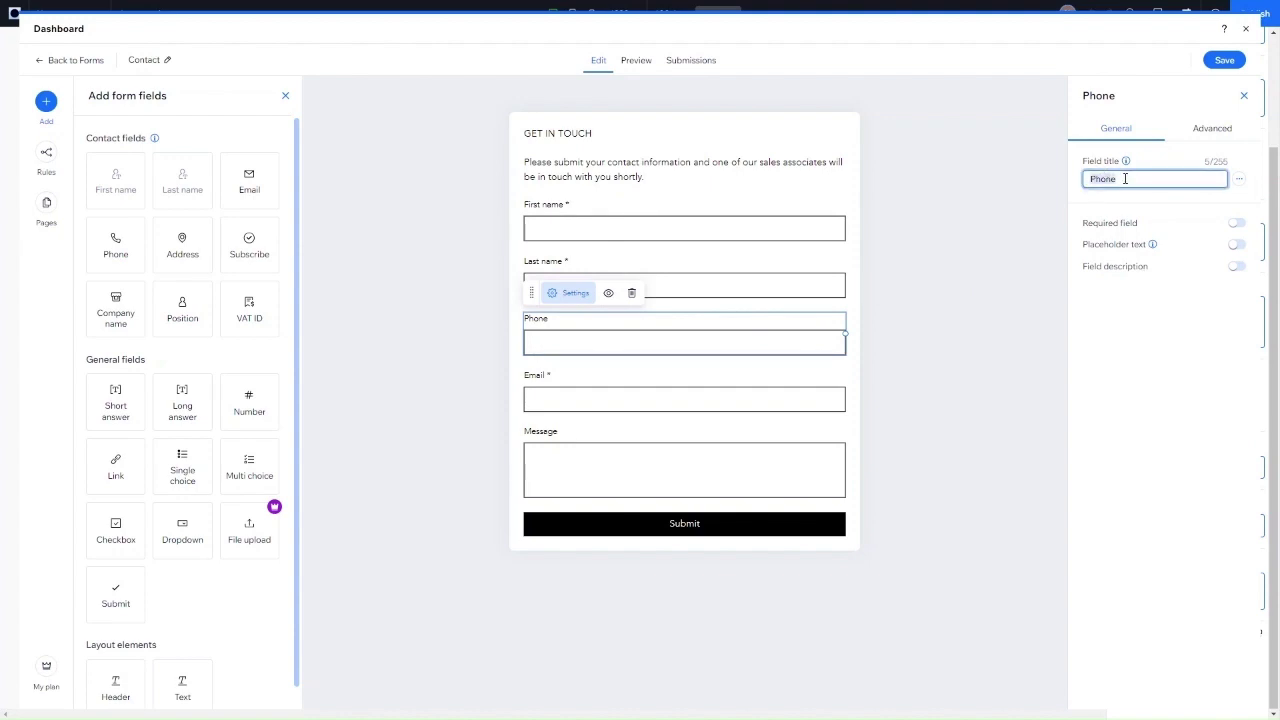
left_click(1236, 226)
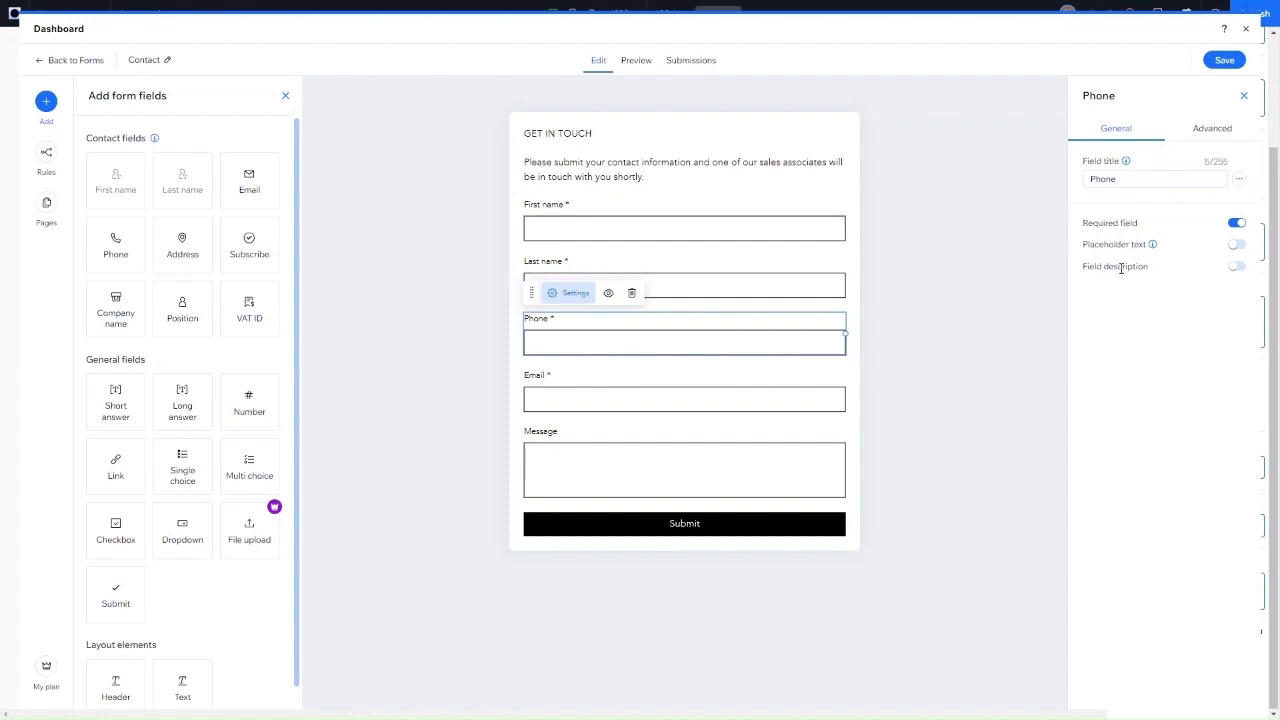
left_click(1236, 223)
Enable placeholder text for the Phone field and set it to "Enter your phone number".
left_click(1242, 247)
left_click(1164, 265)
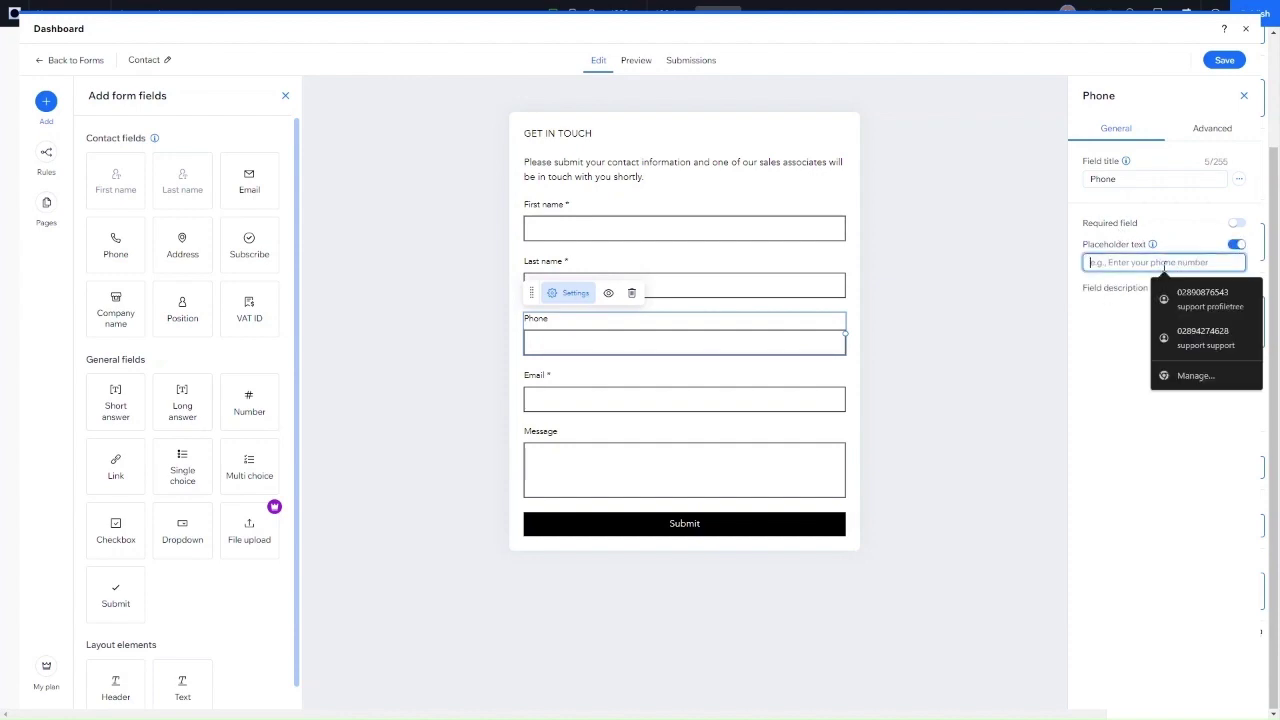
type("ENter")
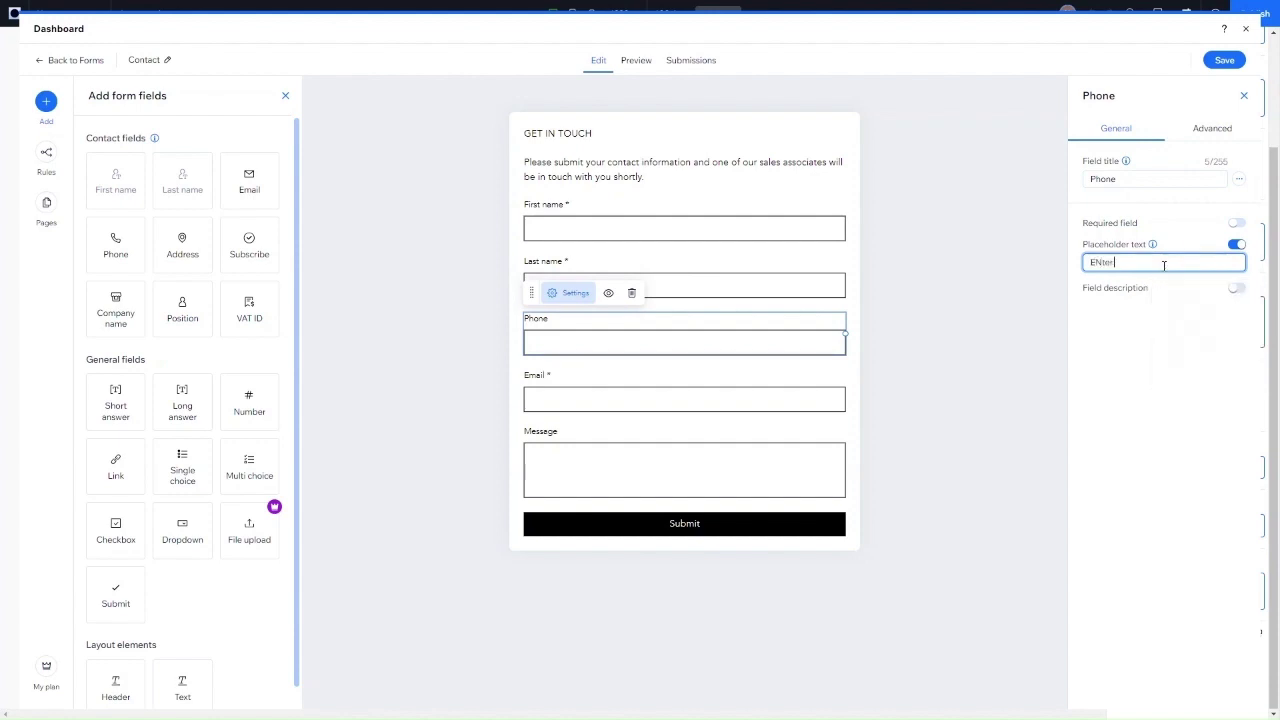
key("BackSpace")
key("BackSpace")
key("BackSpace")
key("BackSpace")
key("BackSpace")
type("Enter your phone number")
left_click(478, 391)
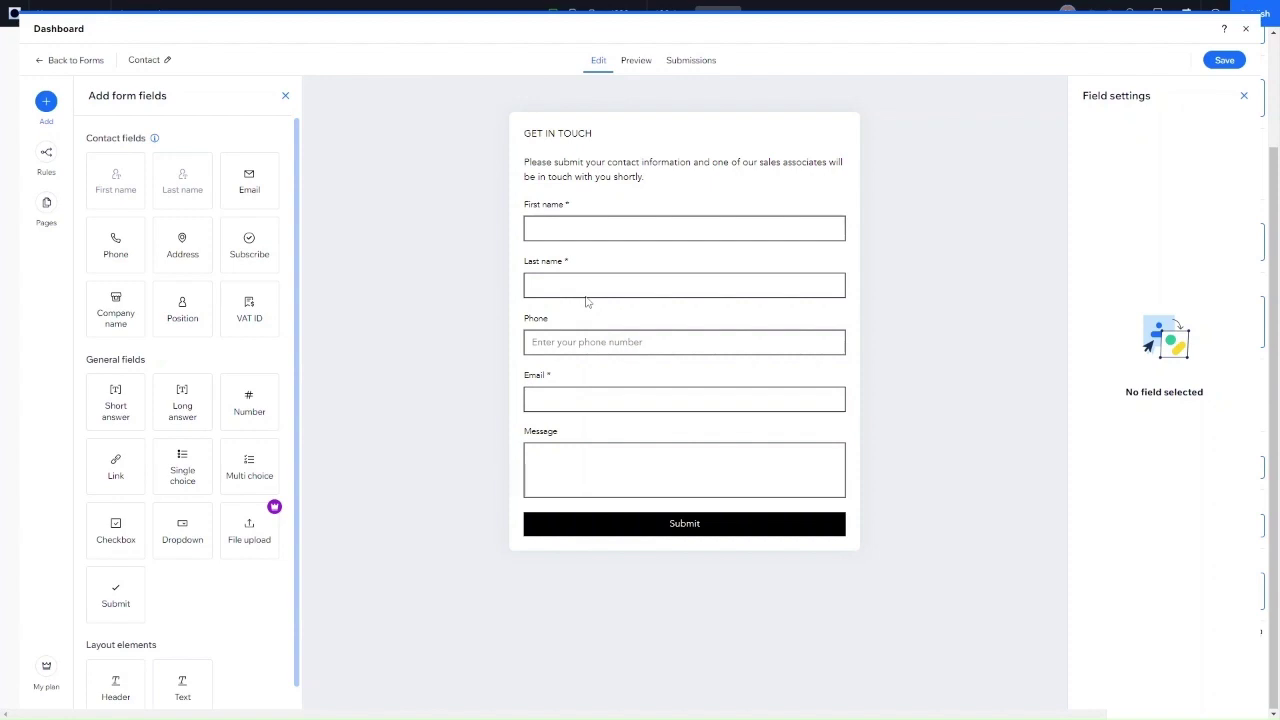
Try the field description option on the Phone field and turn it back off.
left_click(641, 344)
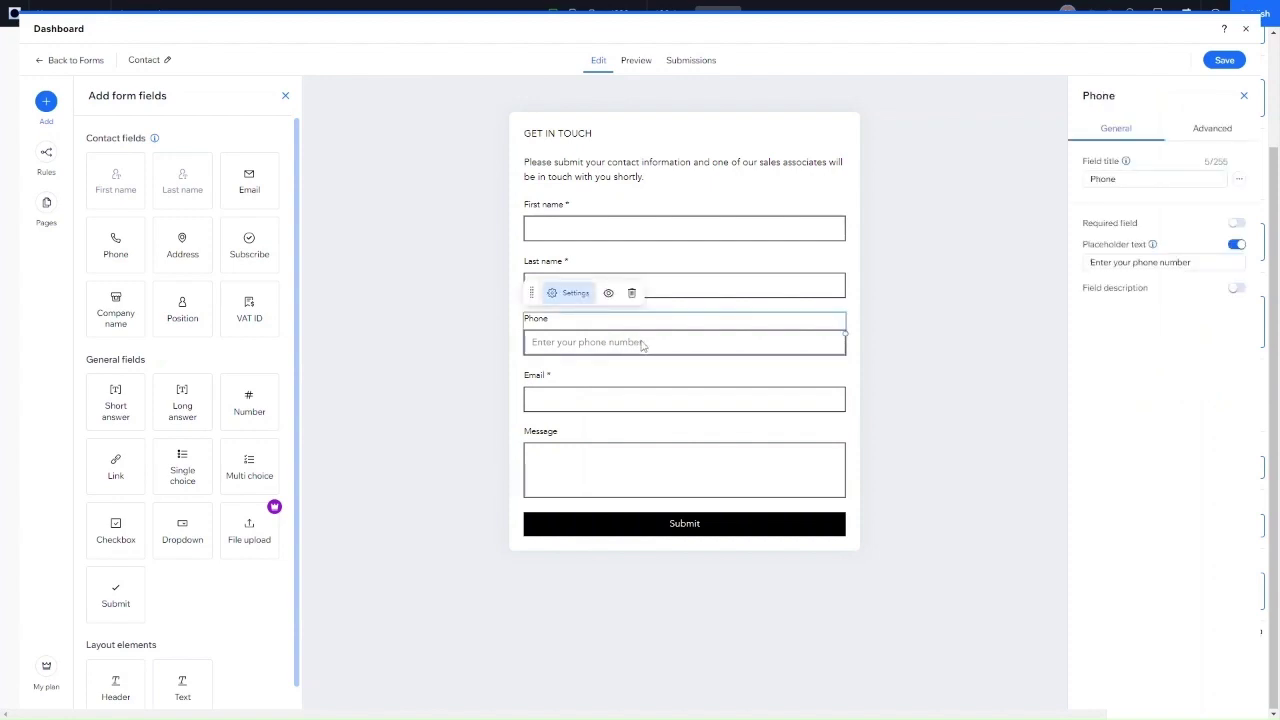
left_click(1236, 290)
left_click(1236, 290)
Try the character limit option on the Last name field and switch it back off.
left_click(670, 393)
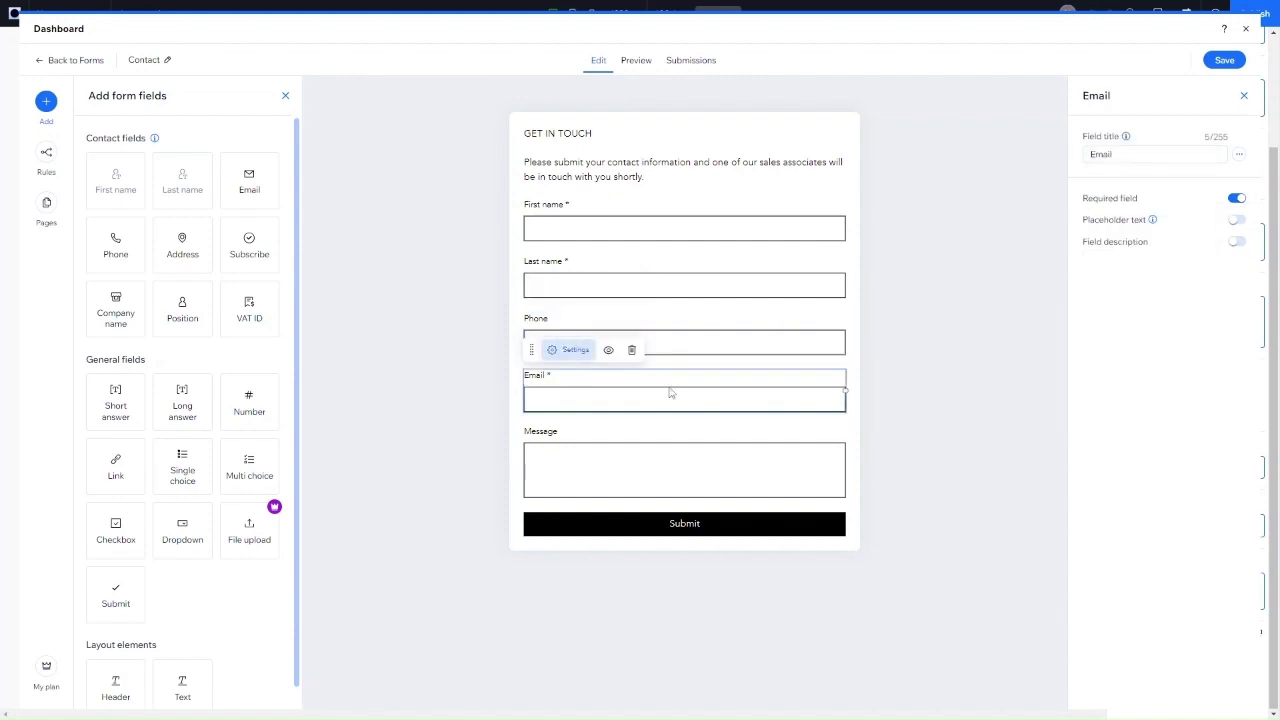
left_click(630, 289)
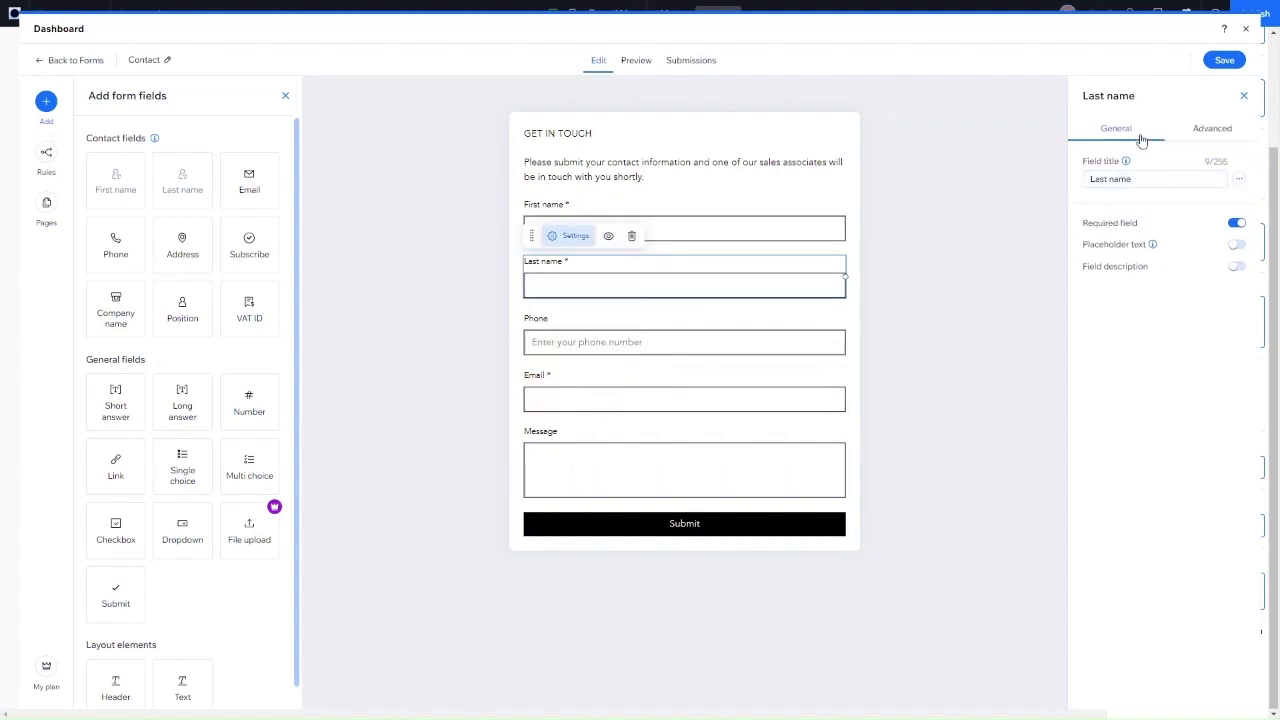
left_click(1206, 136)
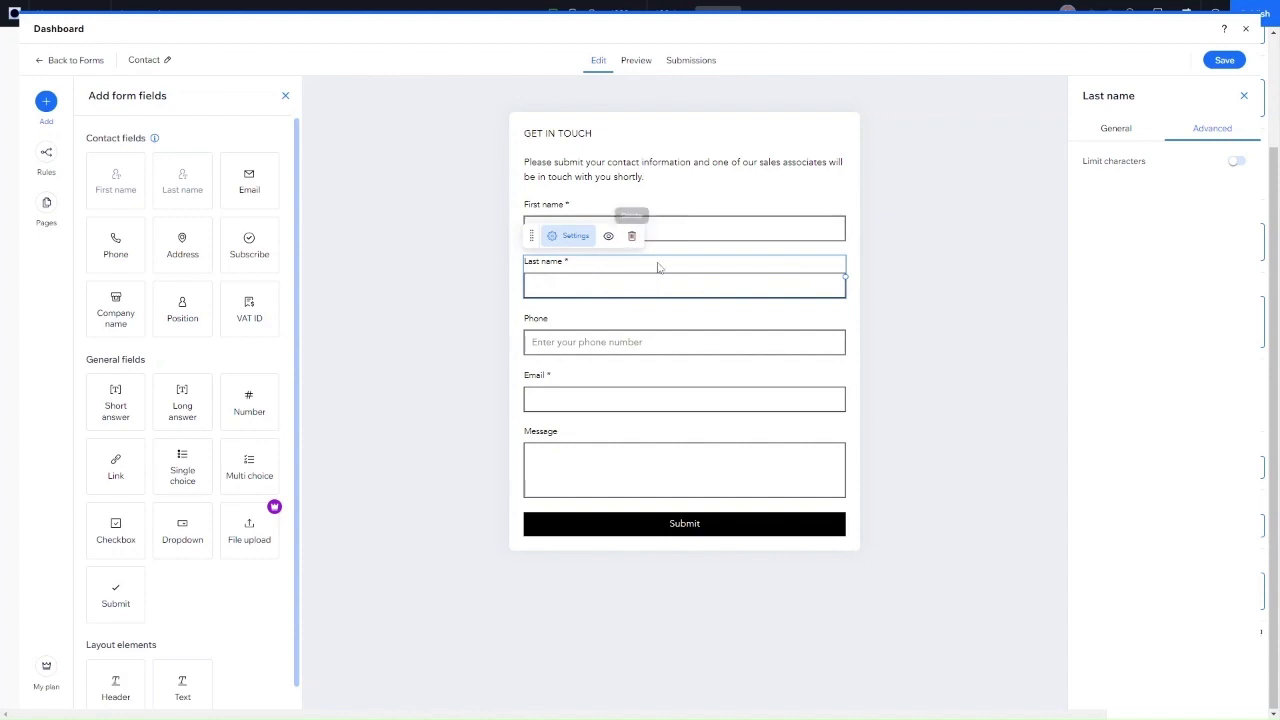
left_click(1237, 161)
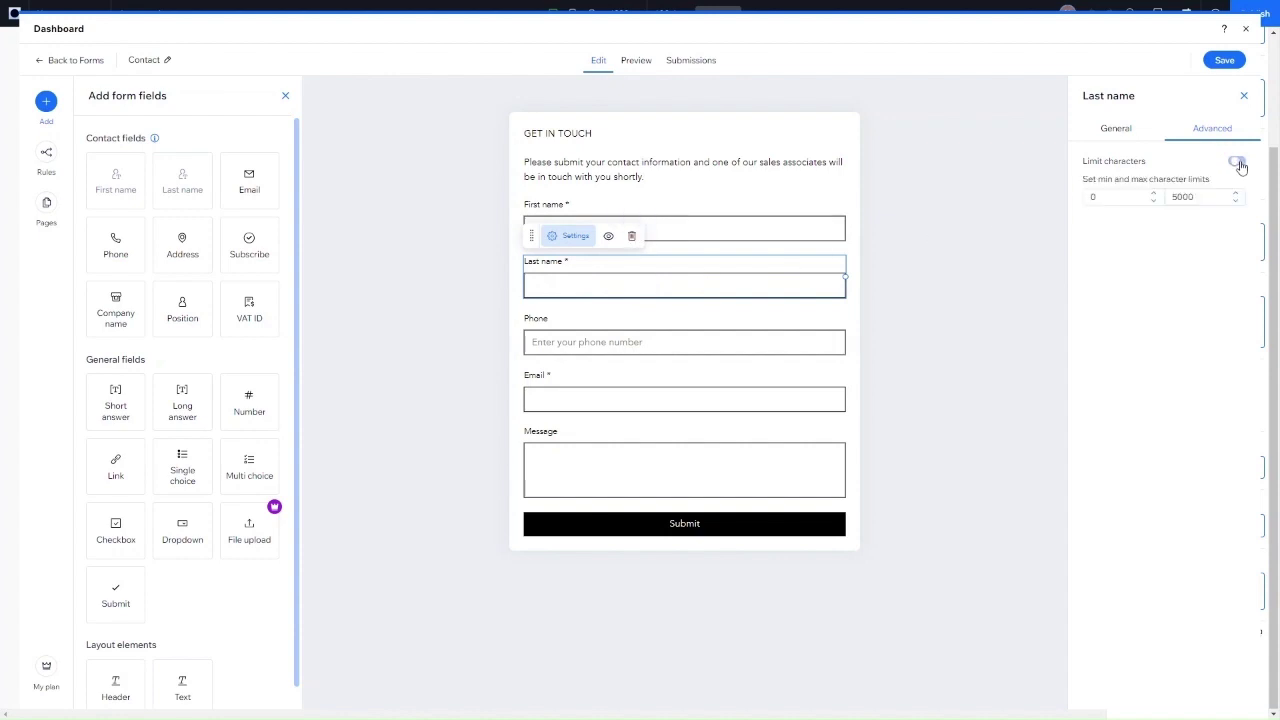
left_click(1125, 195)
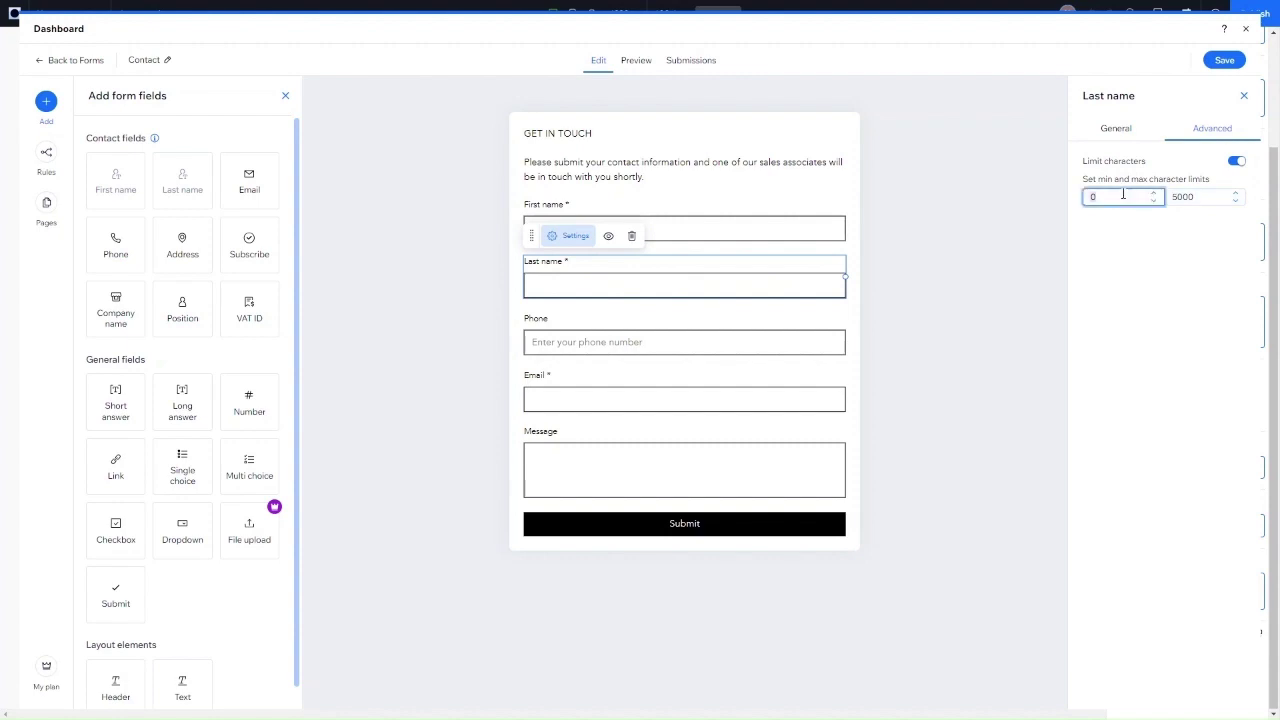
left_click(1237, 161)
Examine the settings of the Email field and the advanced settings of the Message field.
left_click(577, 398)
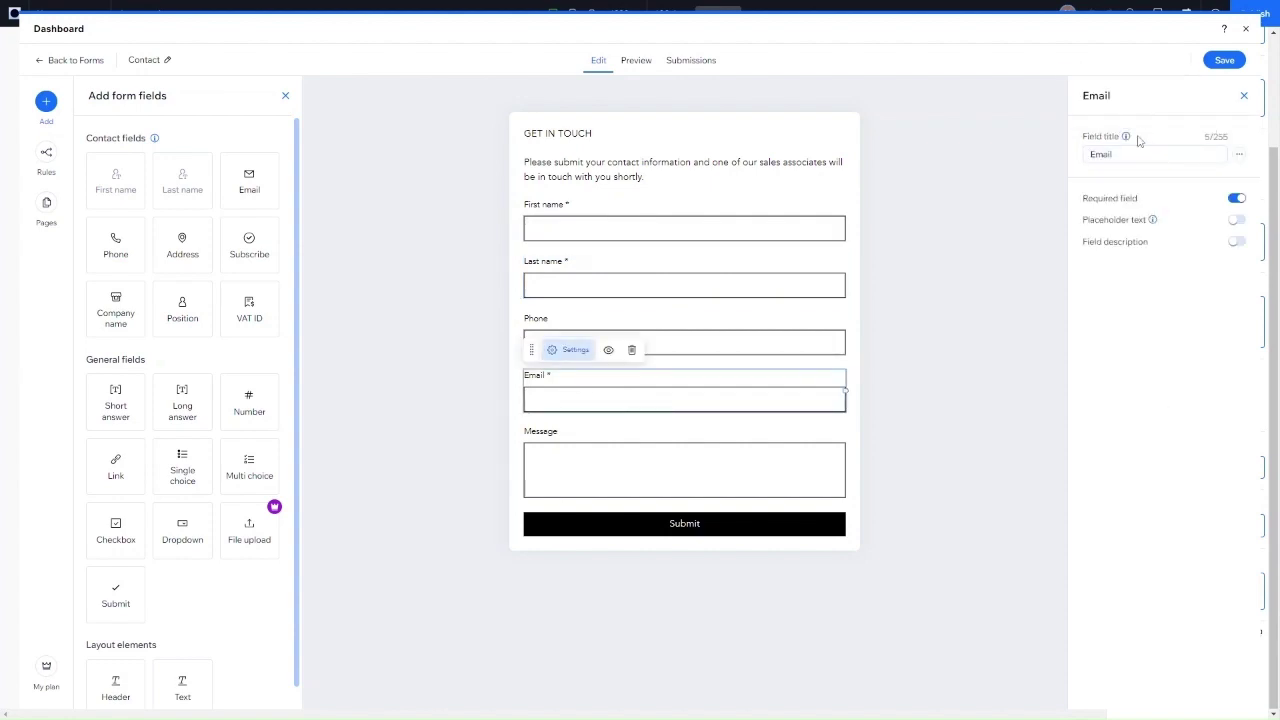
left_click(660, 464)
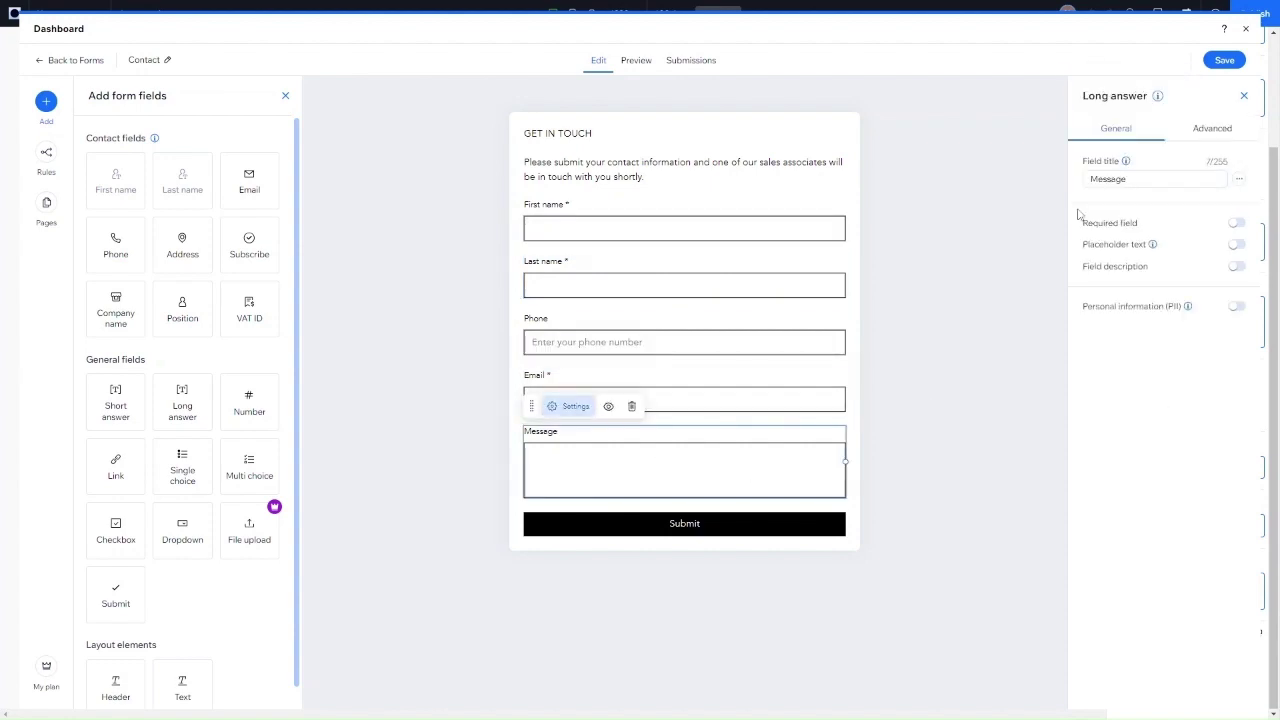
left_click(1214, 136)
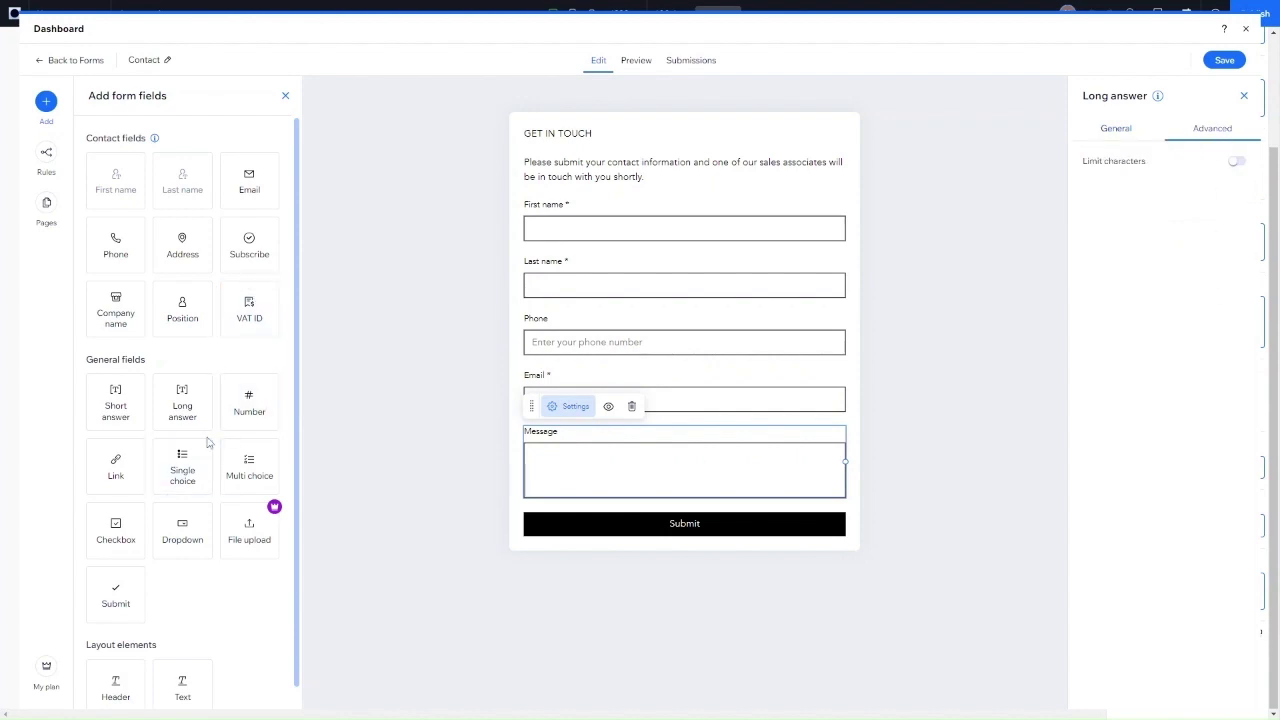
Add a Short answer, a Long answer and a Number field between Email and Message in the contact form.
scroll(206, 443, "down", 1)
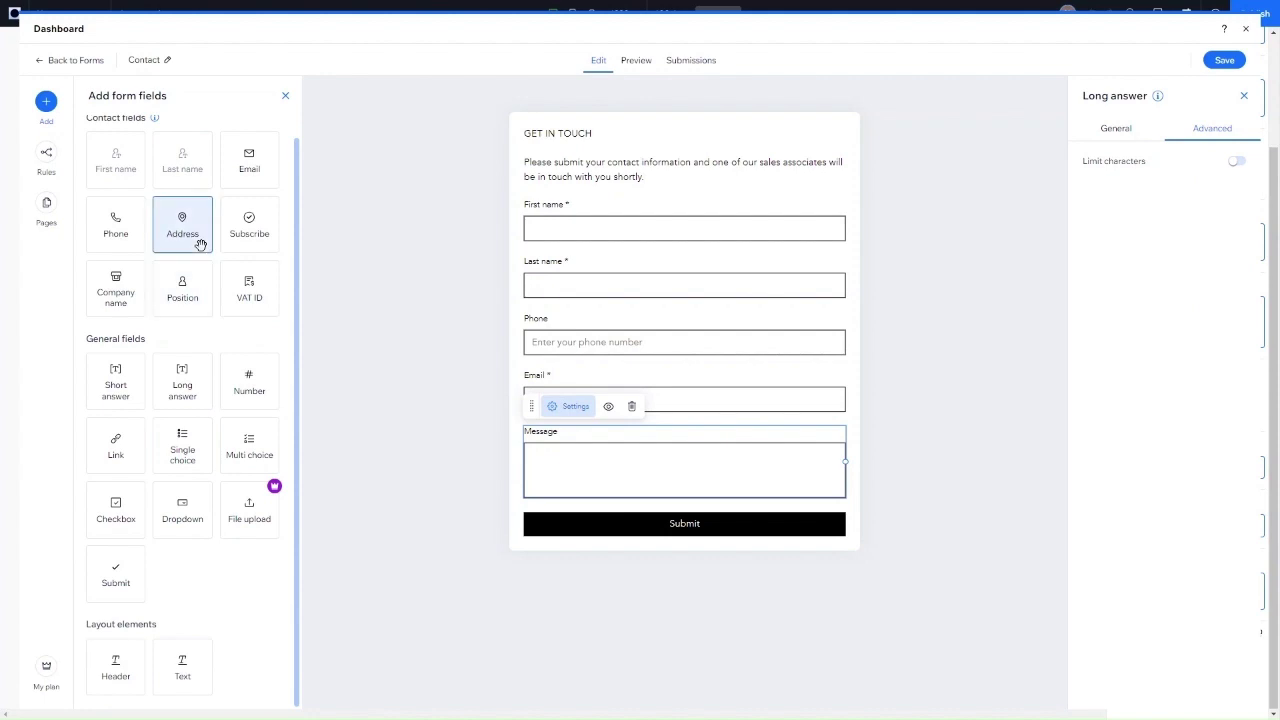
scroll(203, 155, "up", 1)
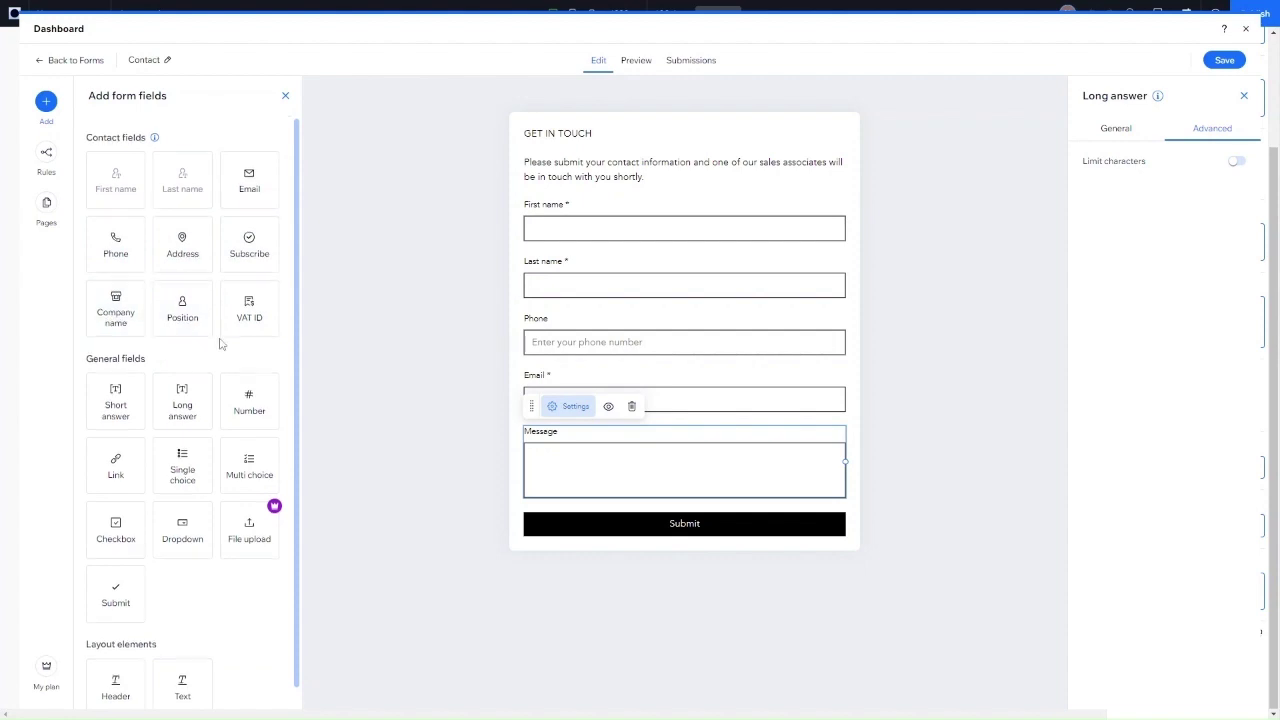
scroll(221, 344, "down", 1)
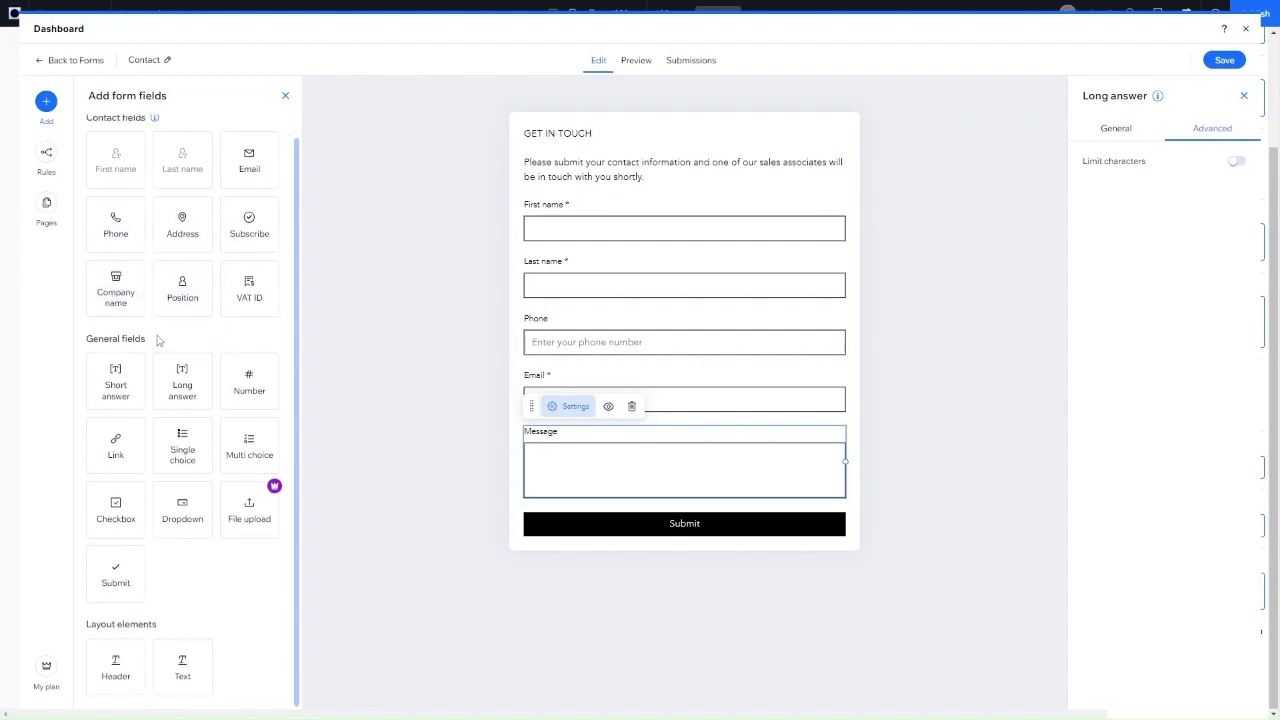
left_click_drag(123, 366, 769, 416)
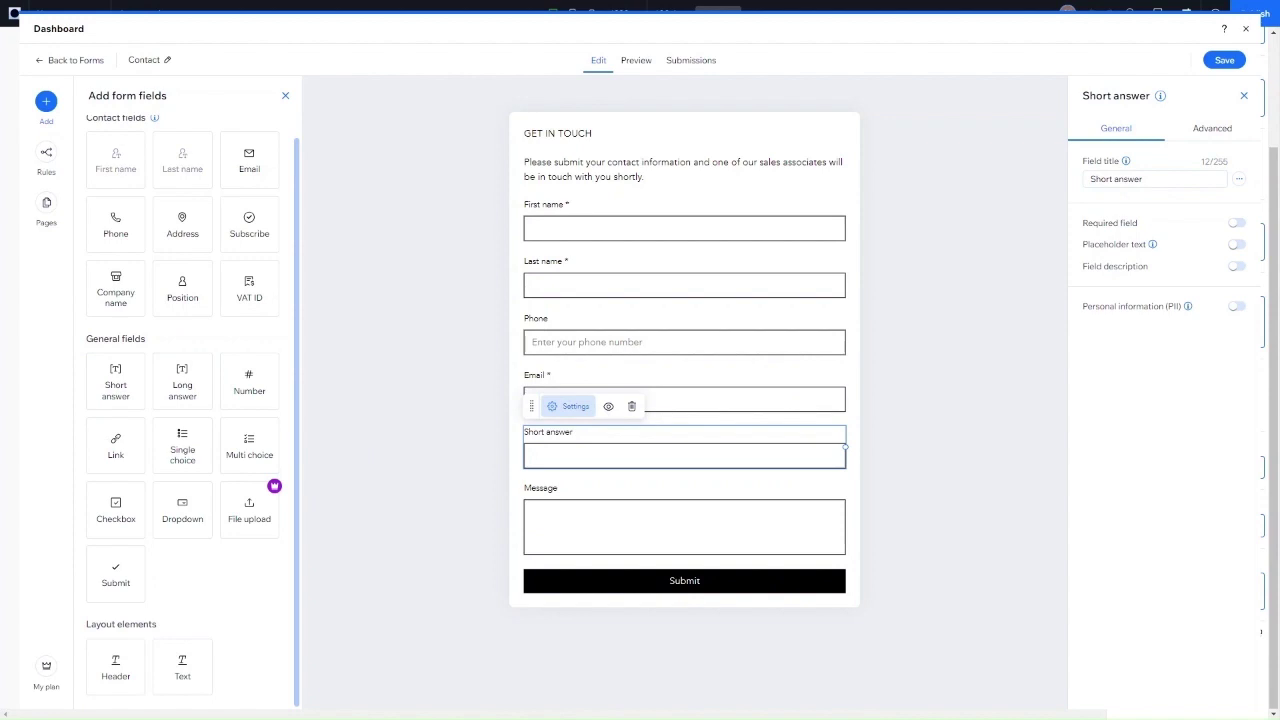
left_click_drag(182, 380, 578, 500)
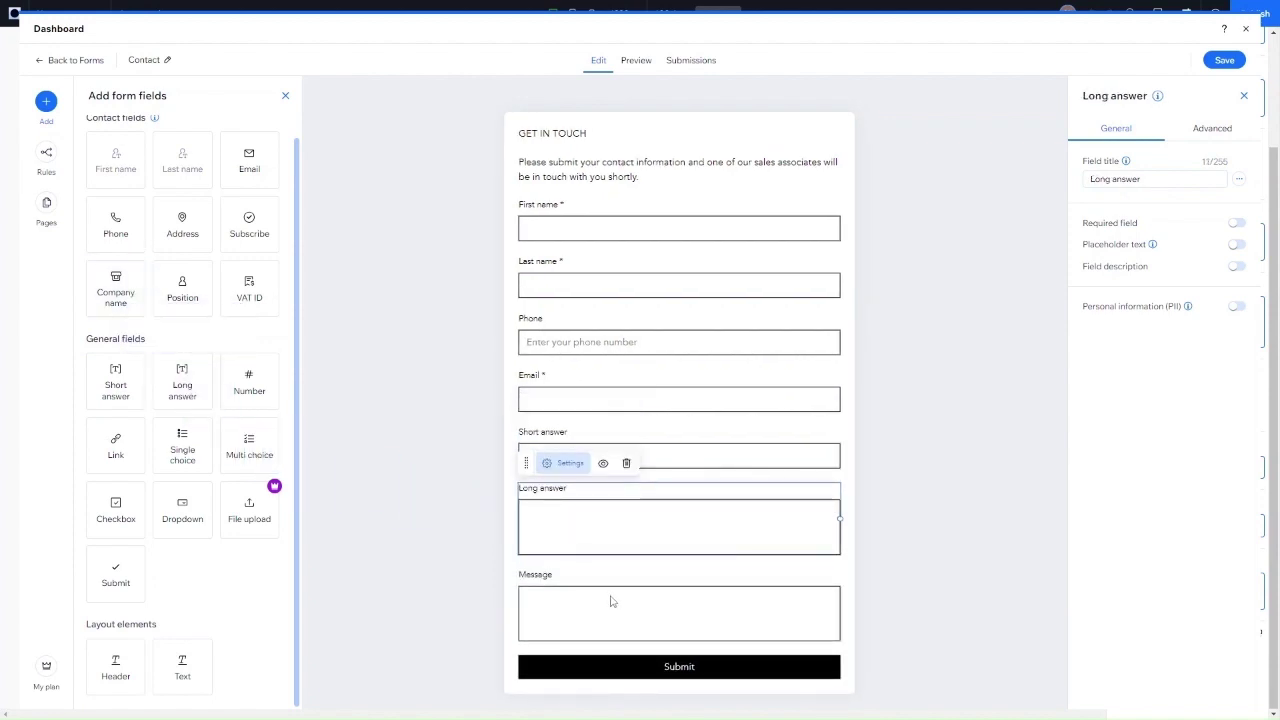
left_click_drag(236, 376, 697, 557)
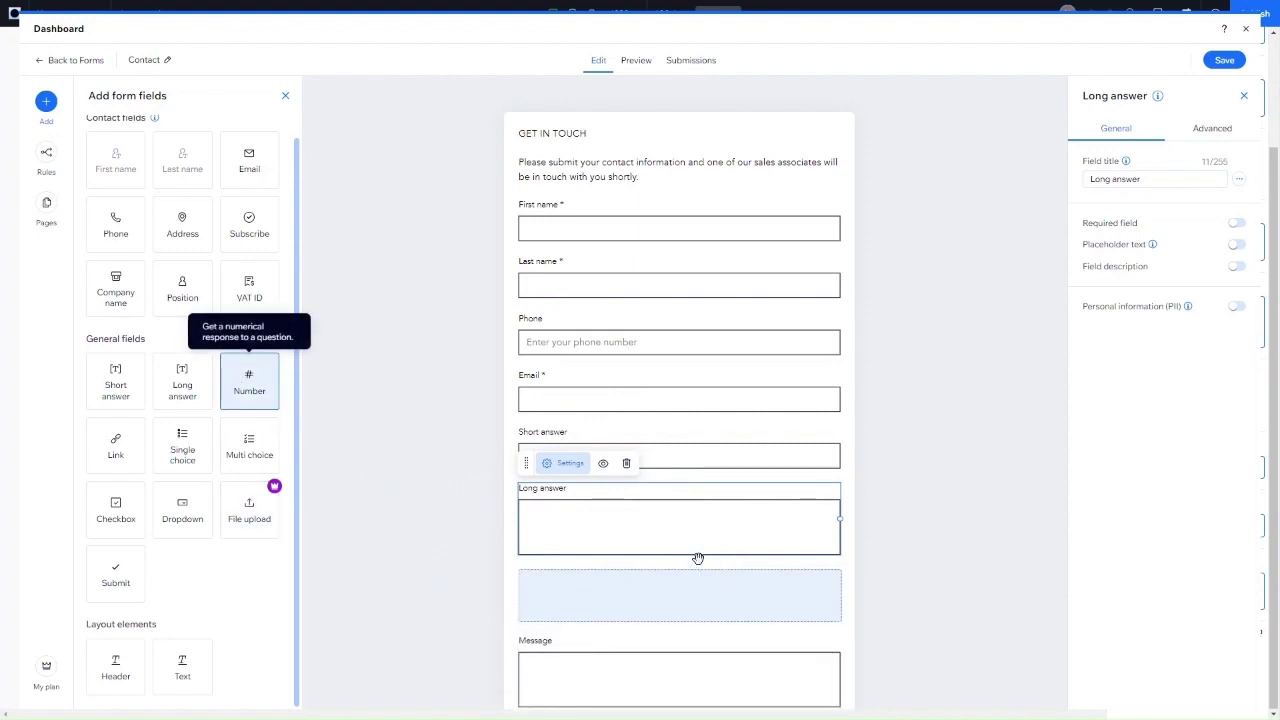
Check the Number field's advanced and general settings, and add a Single choice field directly above it.
left_click(1212, 129)
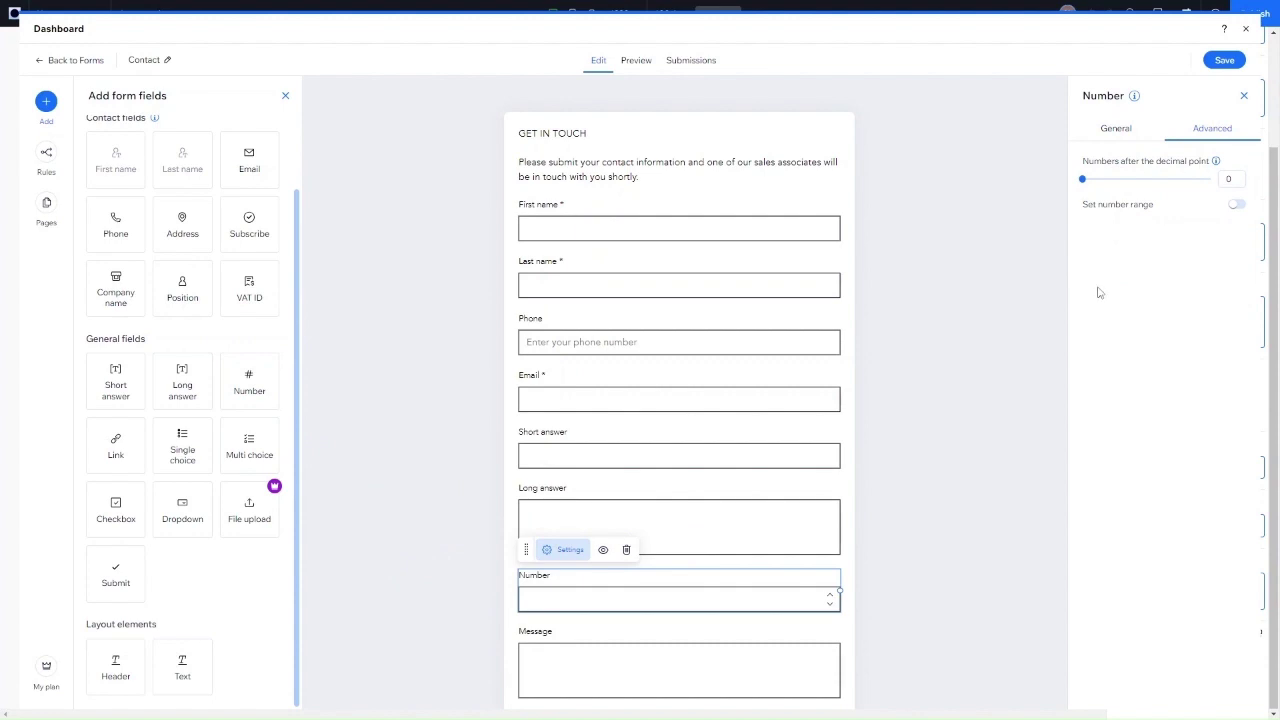
left_click(1102, 136)
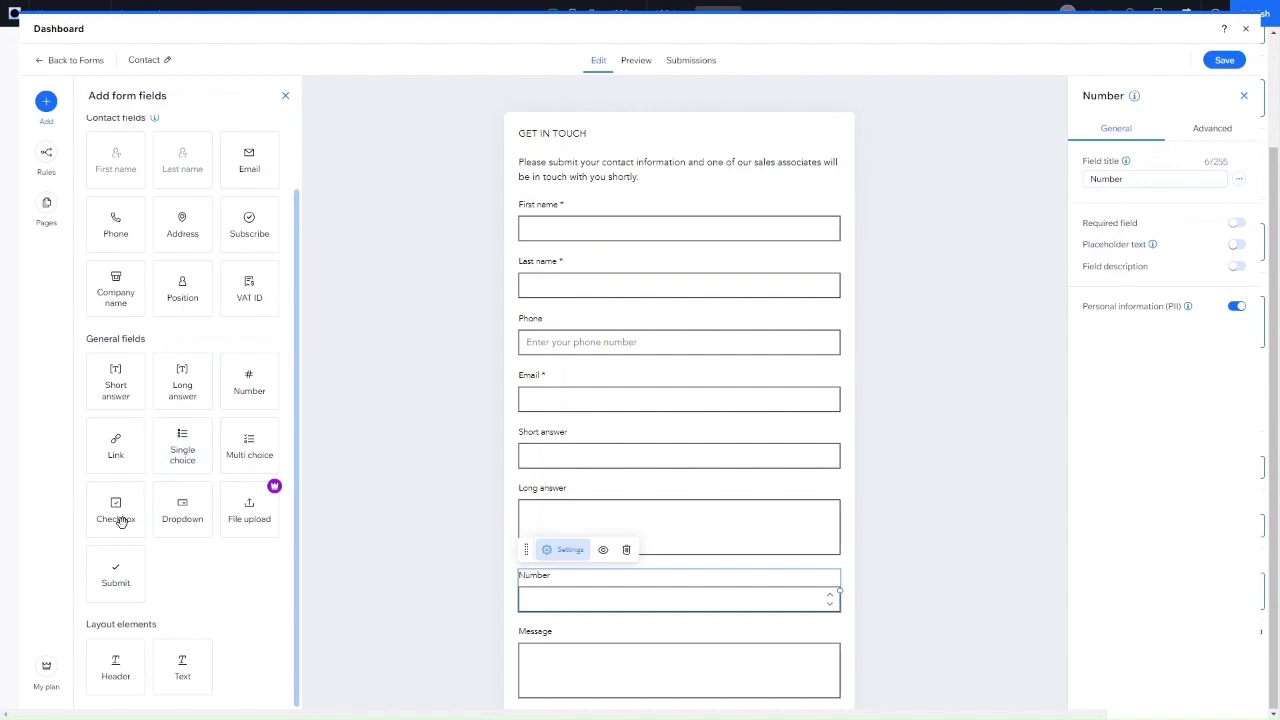
left_click_drag(188, 452, 729, 587)
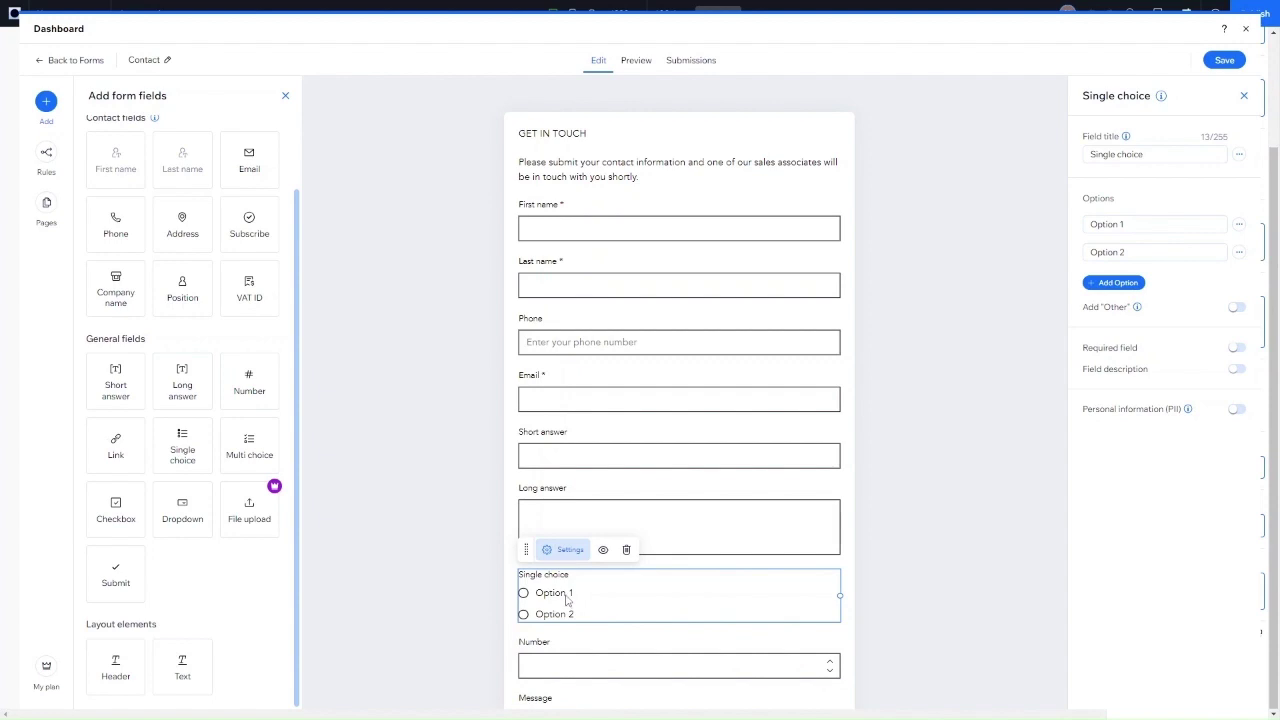
left_click_drag(240, 444, 629, 643)
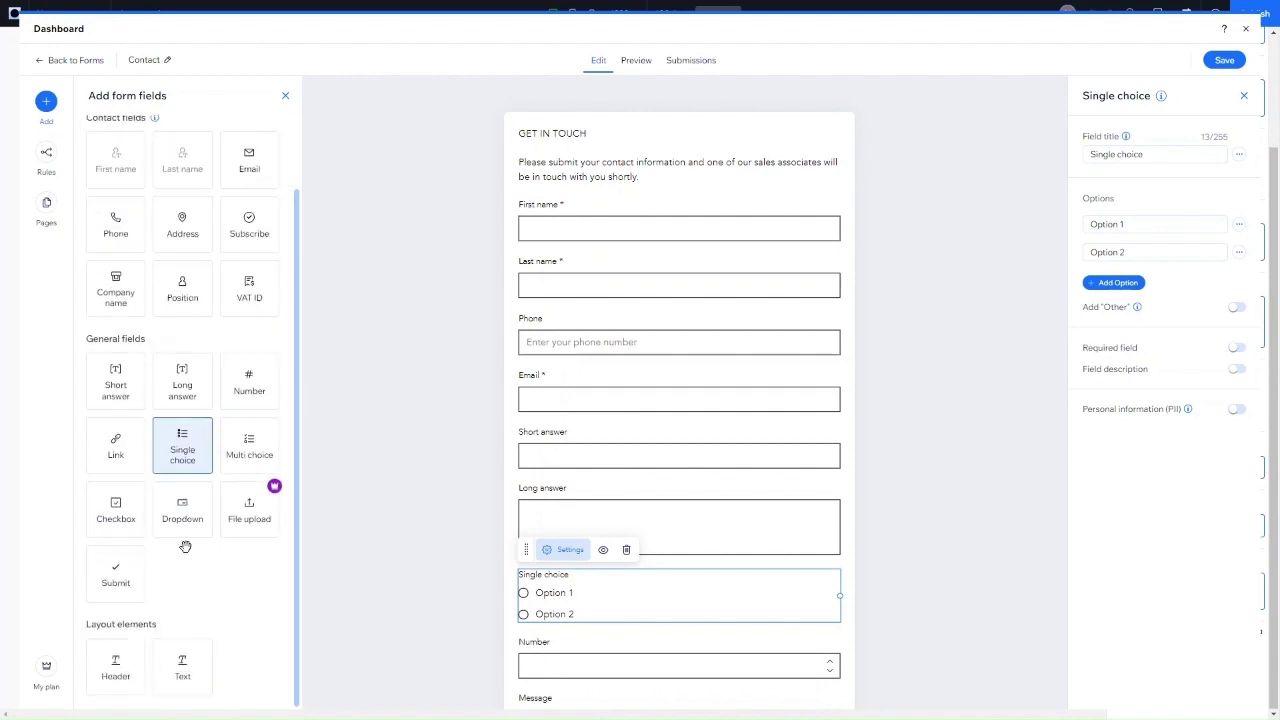
Review the available form field types, including File upload, and the plan's limit on added fields.
scroll(185, 547, "up", 1)
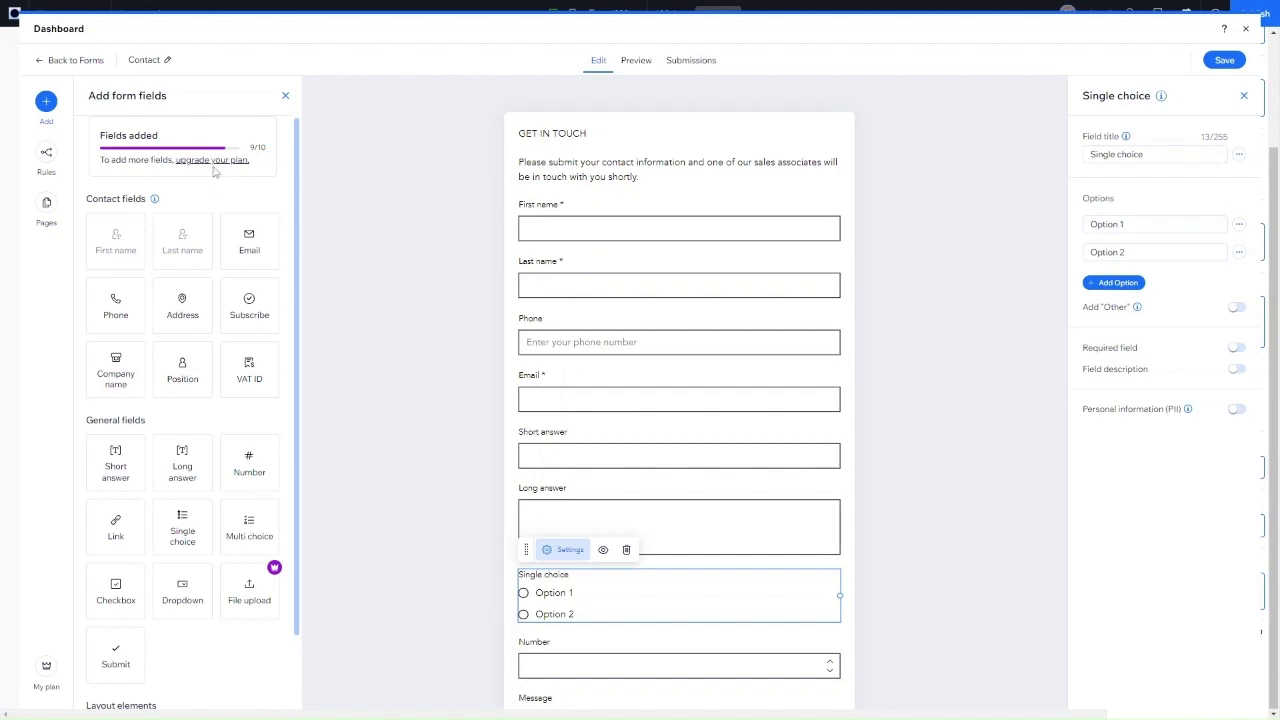
scroll(250, 645, "down", 1)
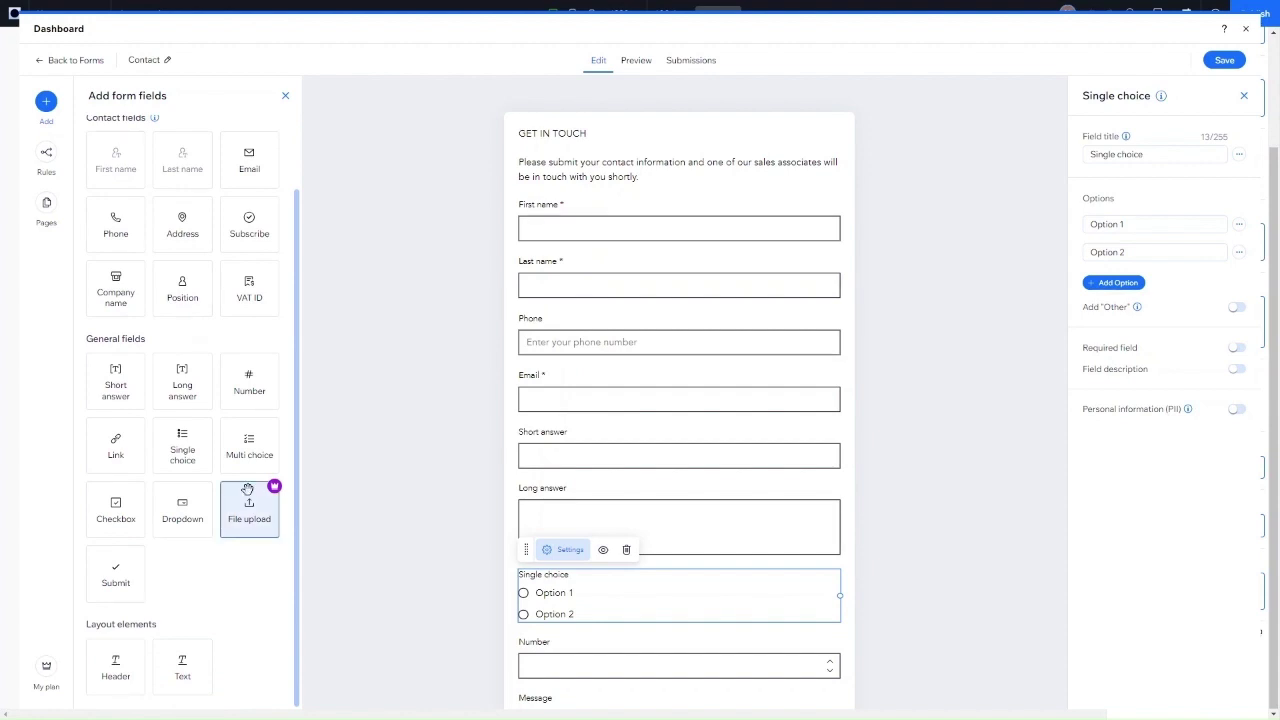
scroll(248, 295, "up", 1)
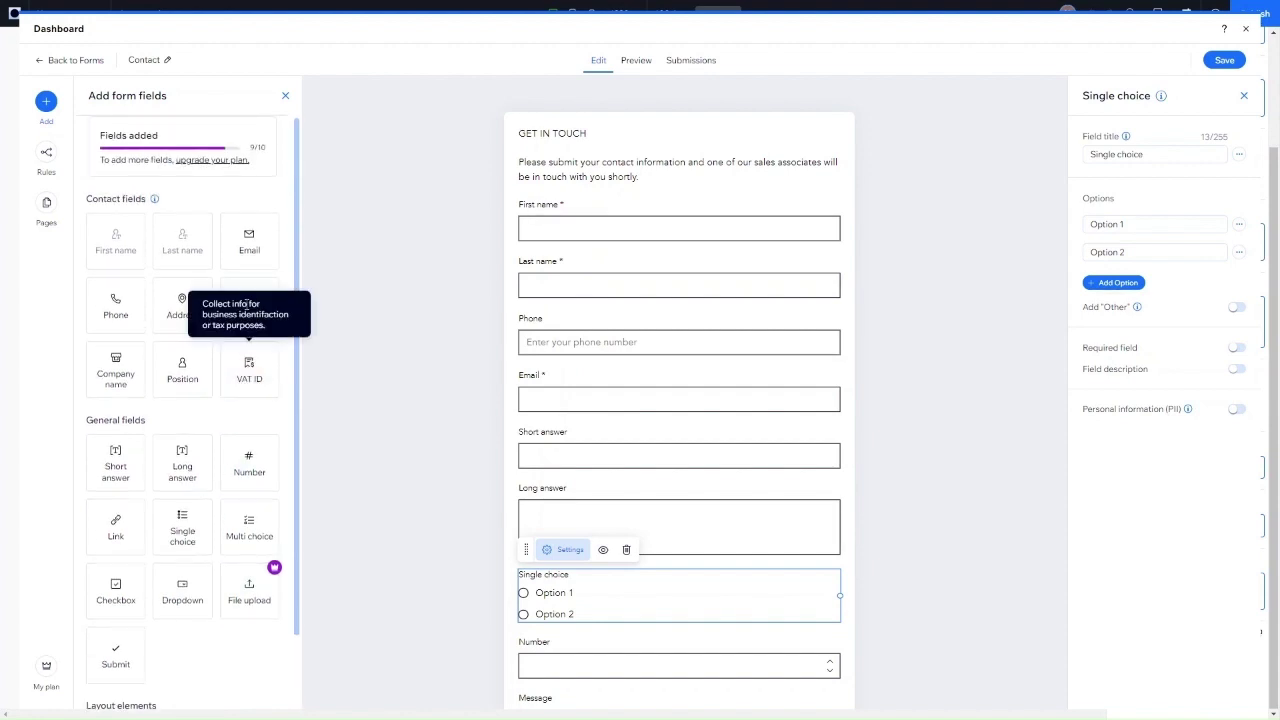
scroll(249, 520, "down", 1)
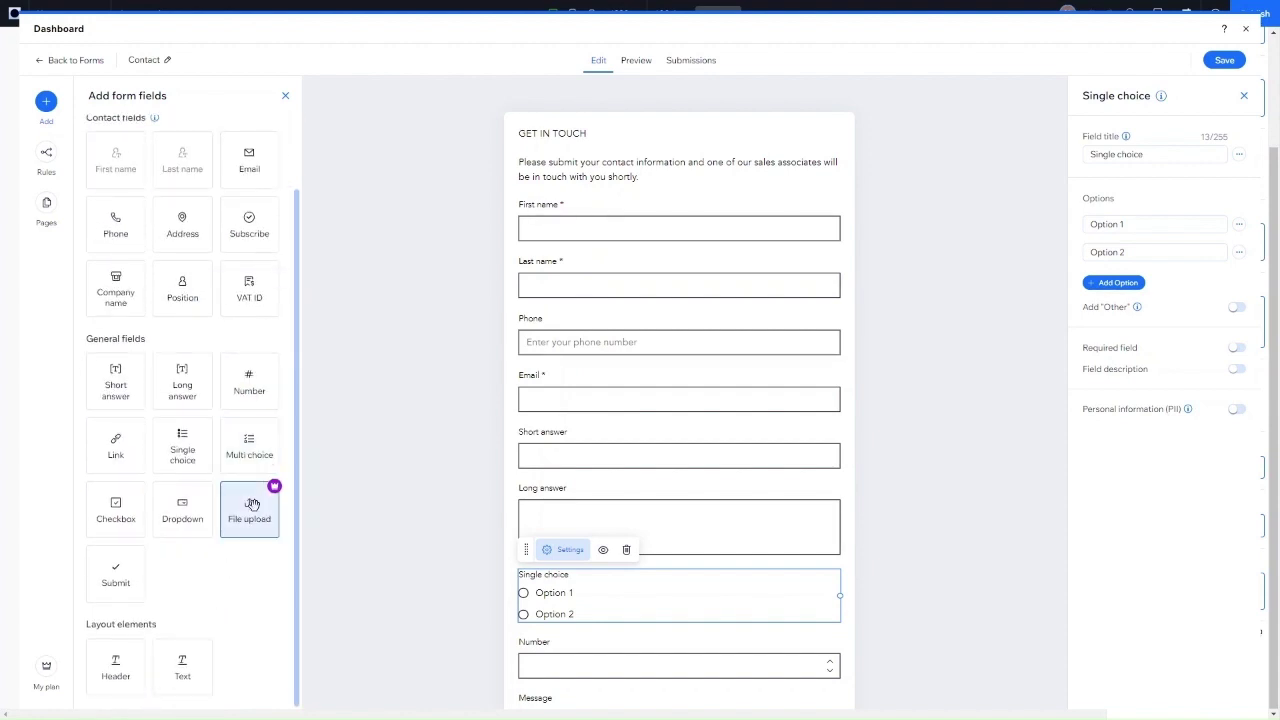
left_click(247, 583)
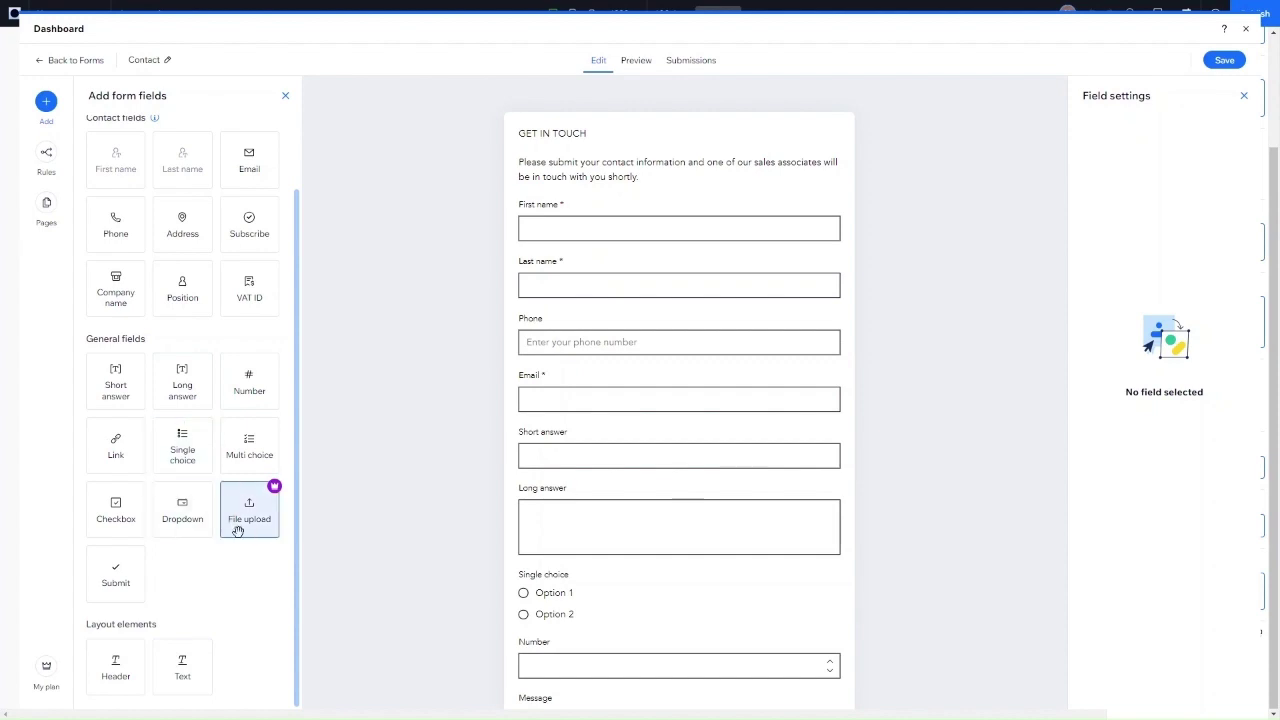
scroll(205, 240, "up", 1)
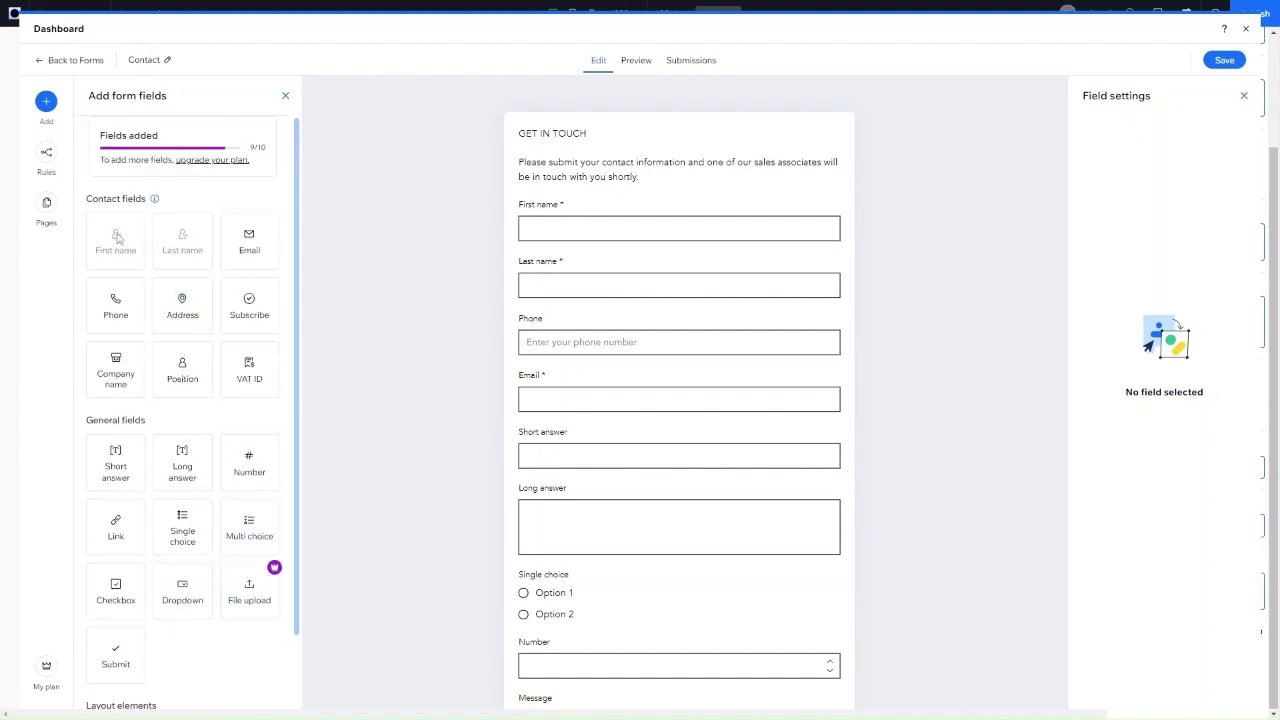
Preview the contact form from start to end.
left_click(626, 76)
scroll(543, 517, "down", 2)
scroll(544, 523, "up", 2)
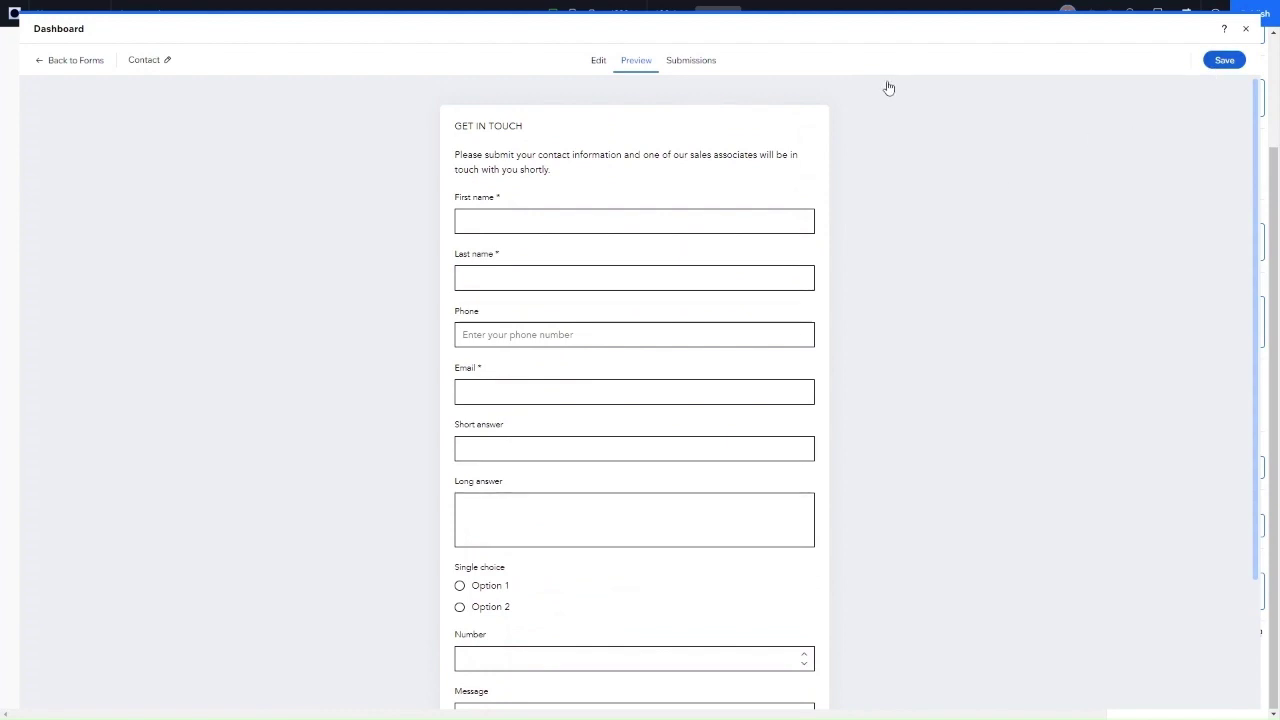
Save the contact form, close the form editor and check the updated form in the site's footer.
left_click(1222, 62)
left_click(1245, 29)
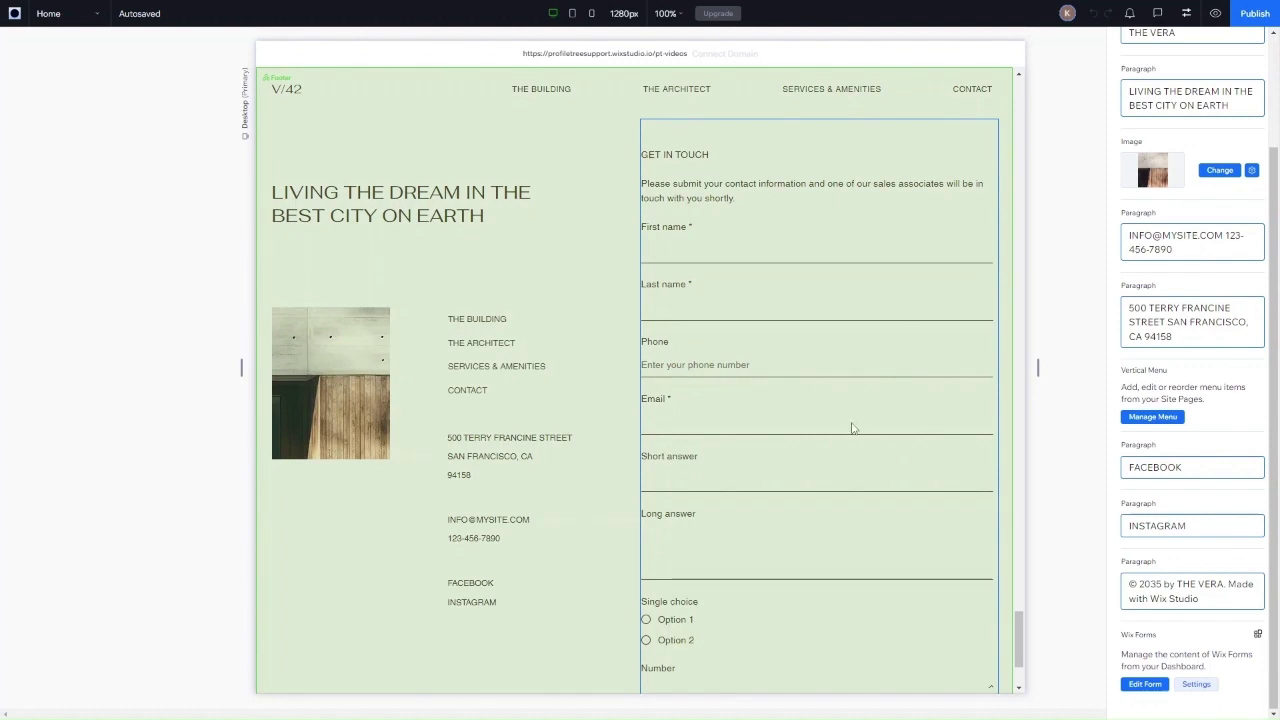
scroll(852, 428, "down", 2)
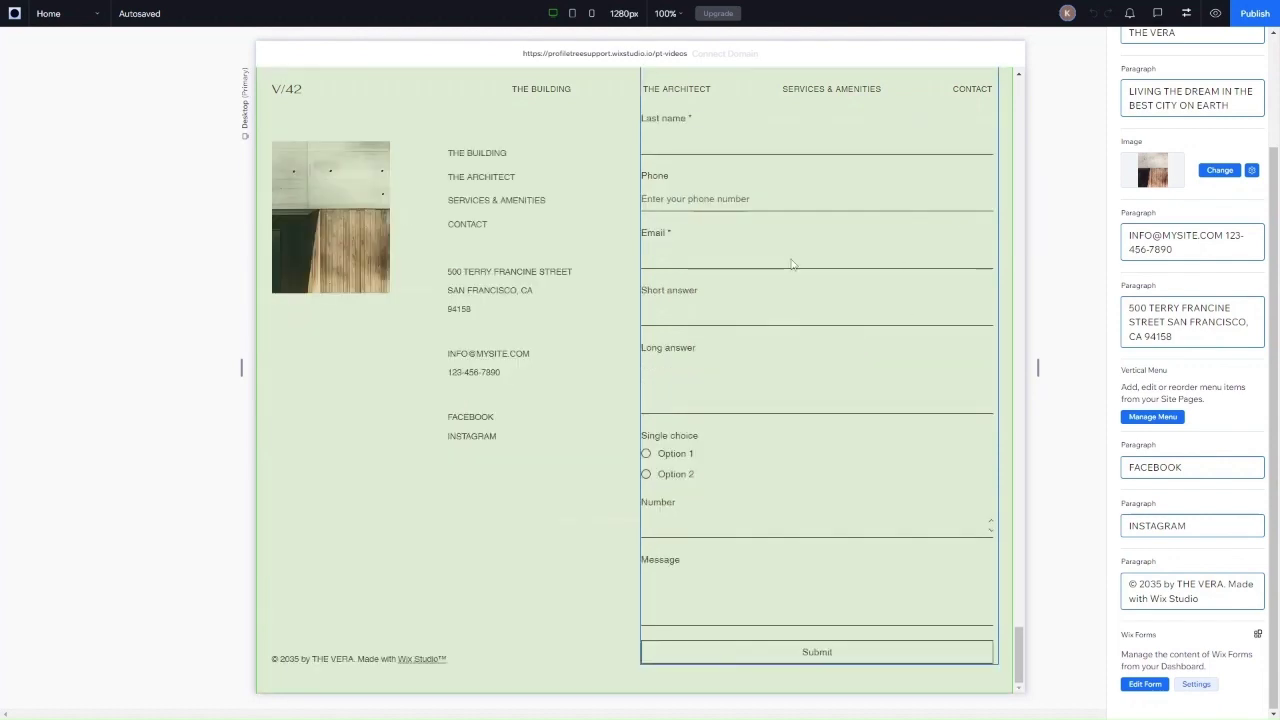
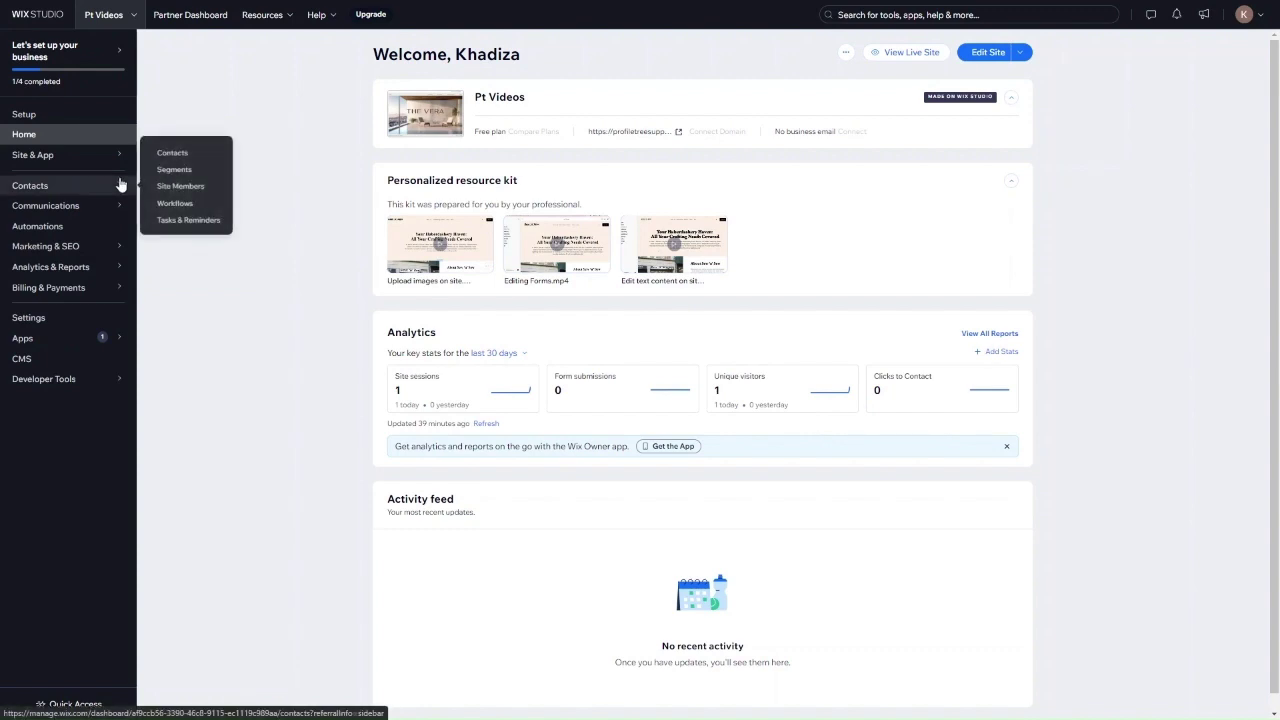
Open Forms & Submissions from the site dashboard and open the Contact form for editing.
mouse_move(109, 210)
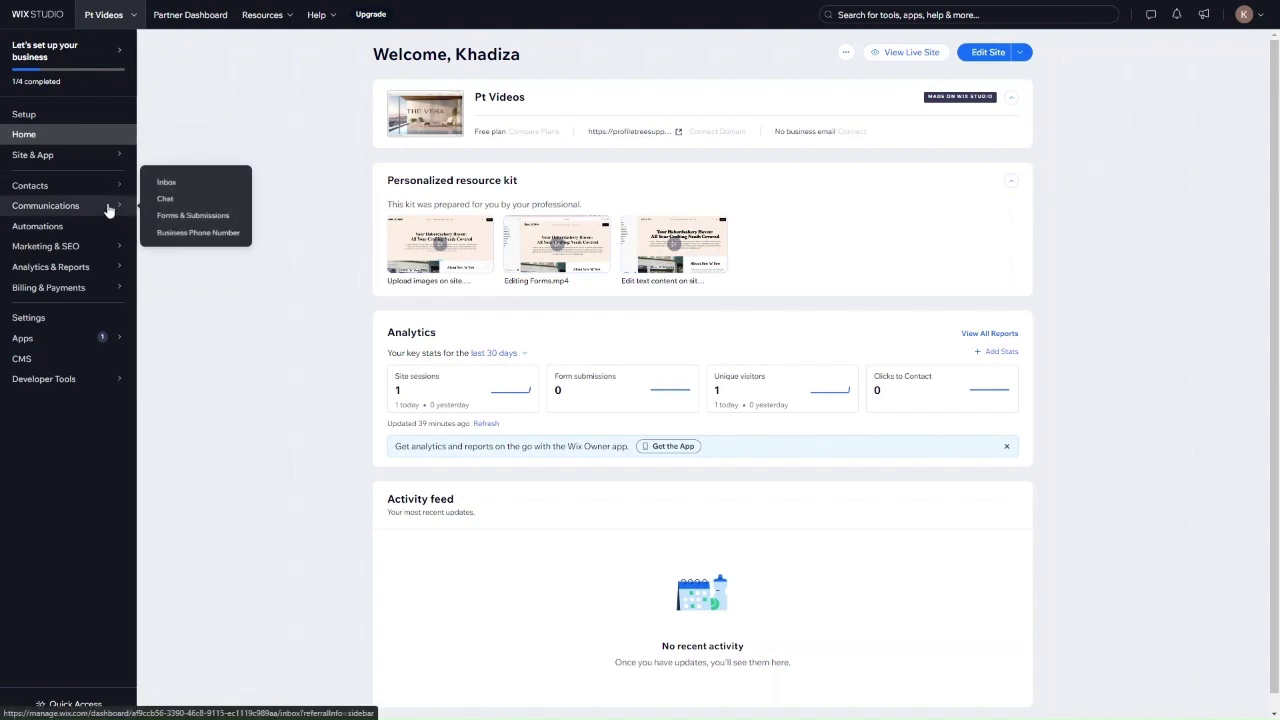
left_click(190, 218)
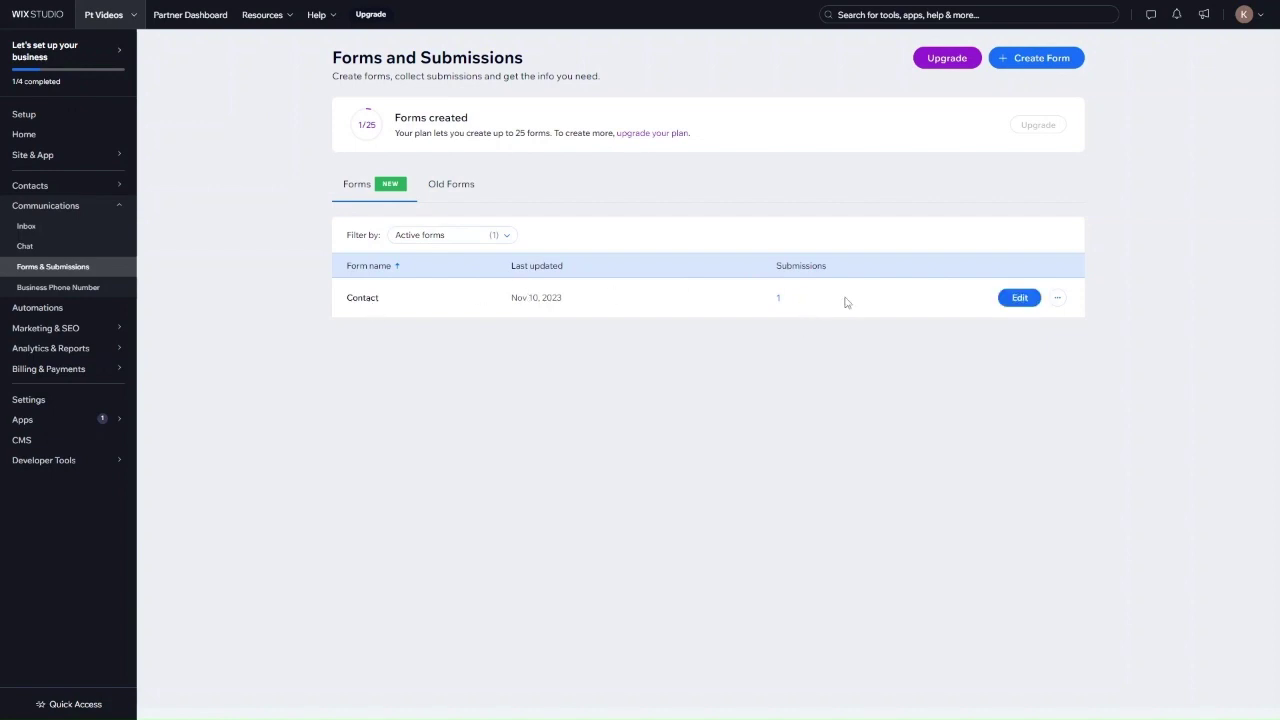
left_click(1017, 299)
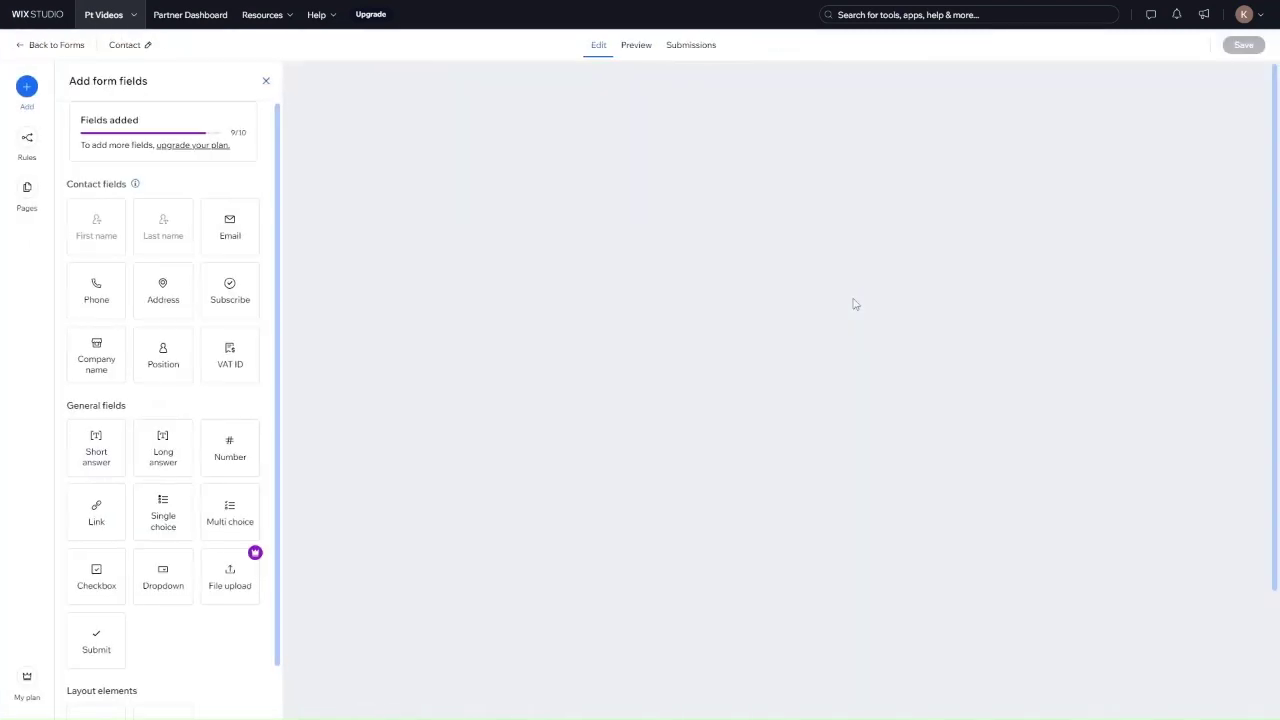
Return to the forms list, open the Contact form's submissions and review the entry's columns through to Message.
left_click(24, 47)
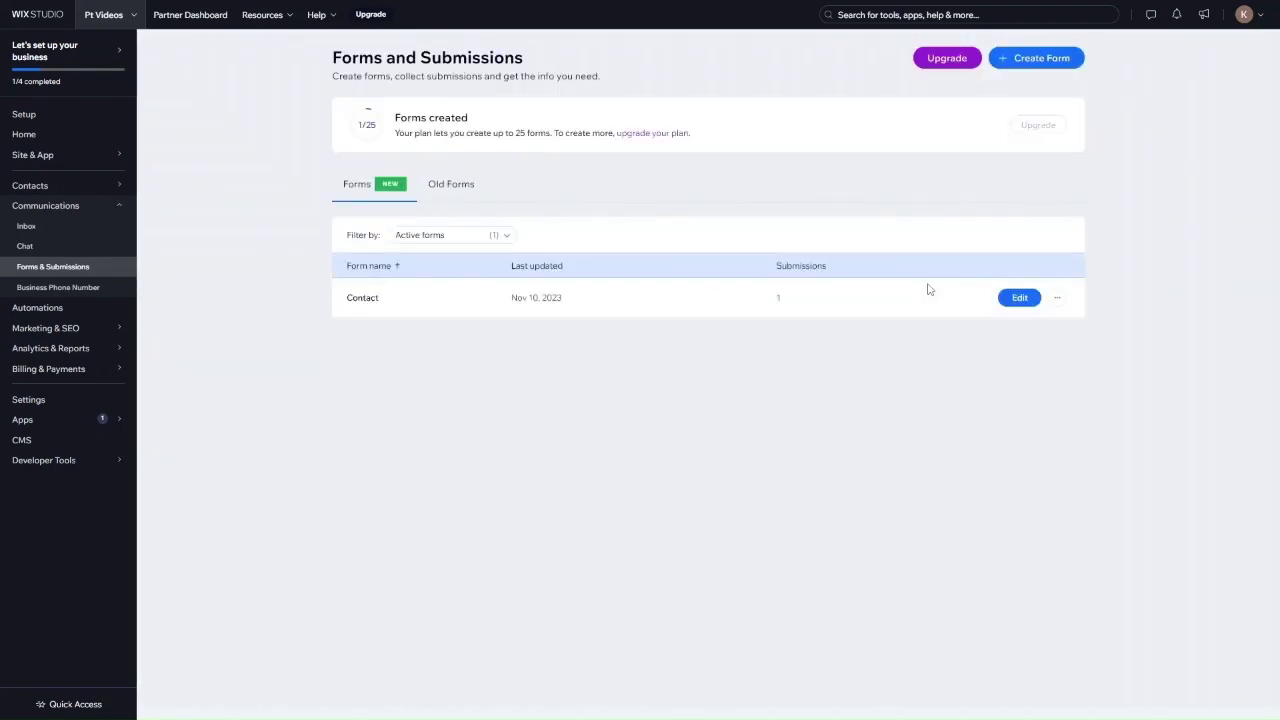
left_click(1057, 297)
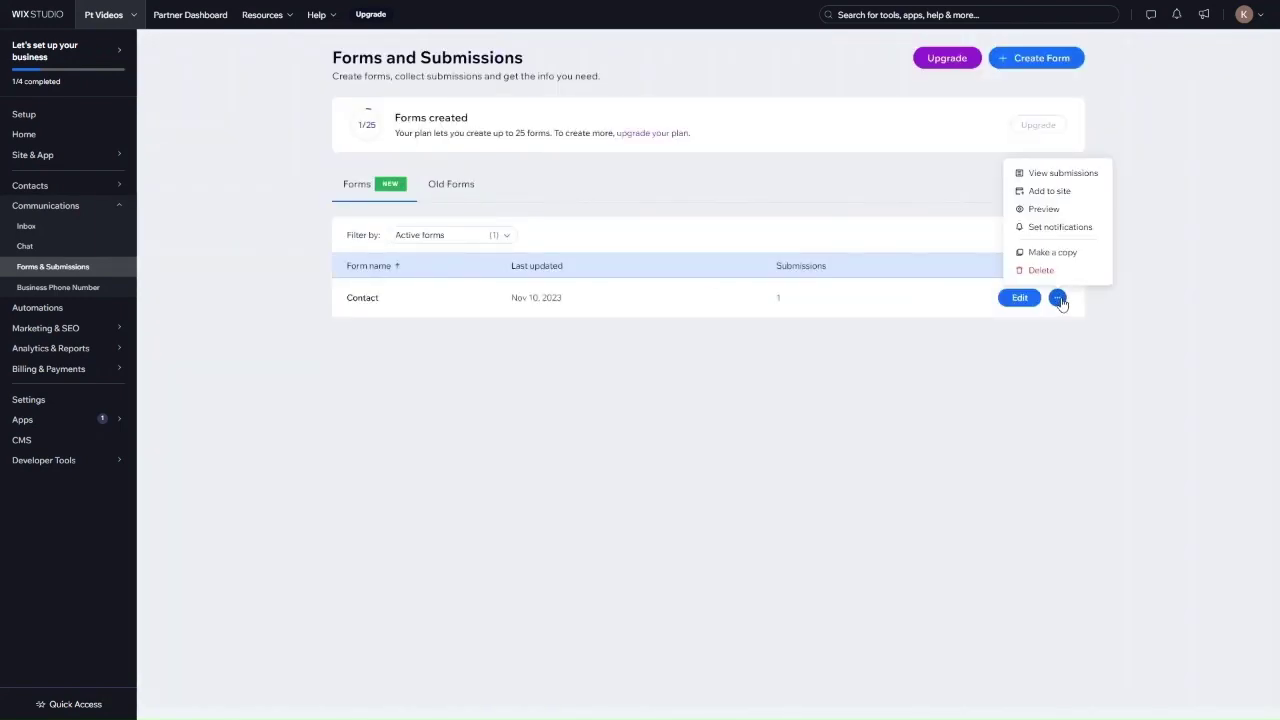
left_click(1079, 175)
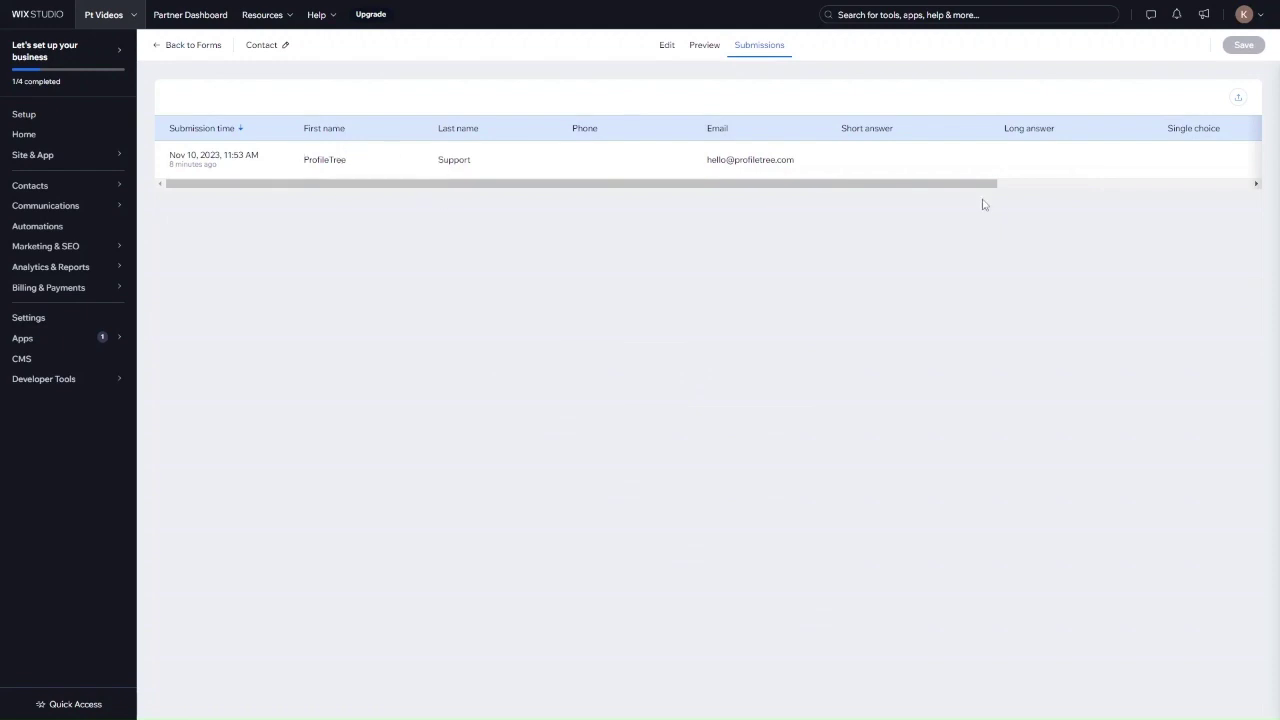
scroll(686, 194, "right", 5)
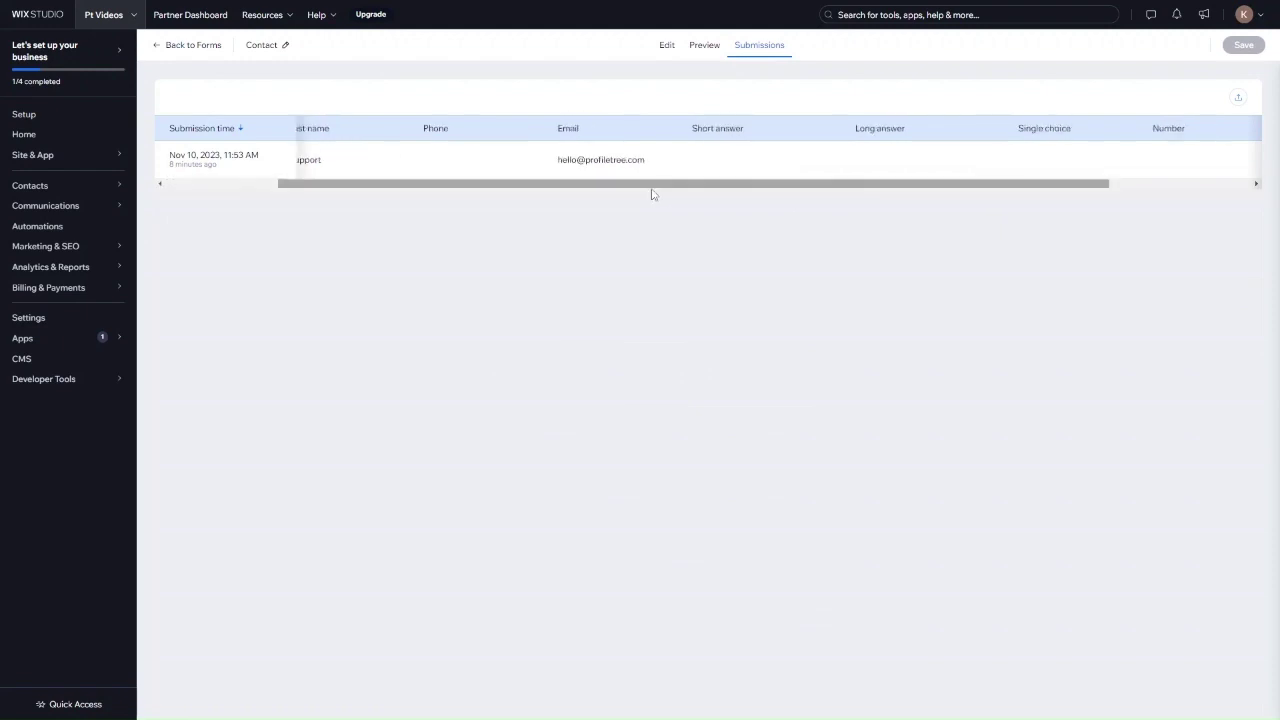
scroll(843, 184, "right", 1)
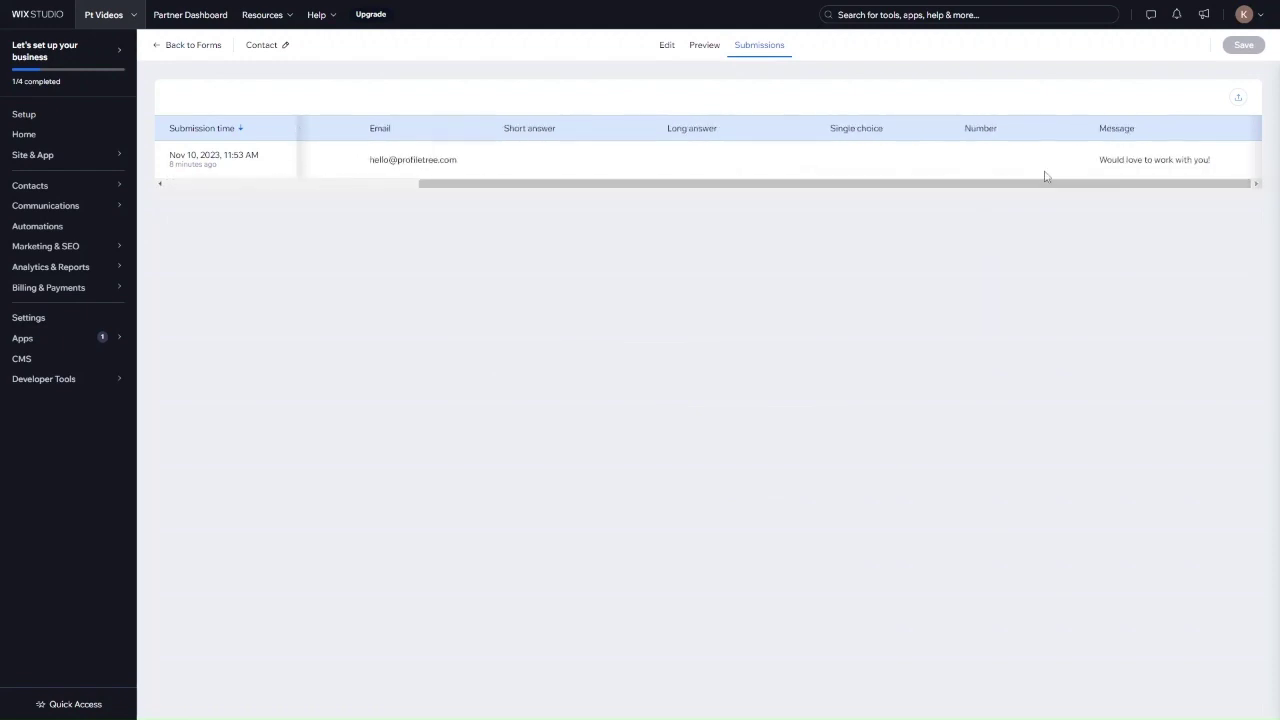
left_click_drag(869, 193, 623, 196)
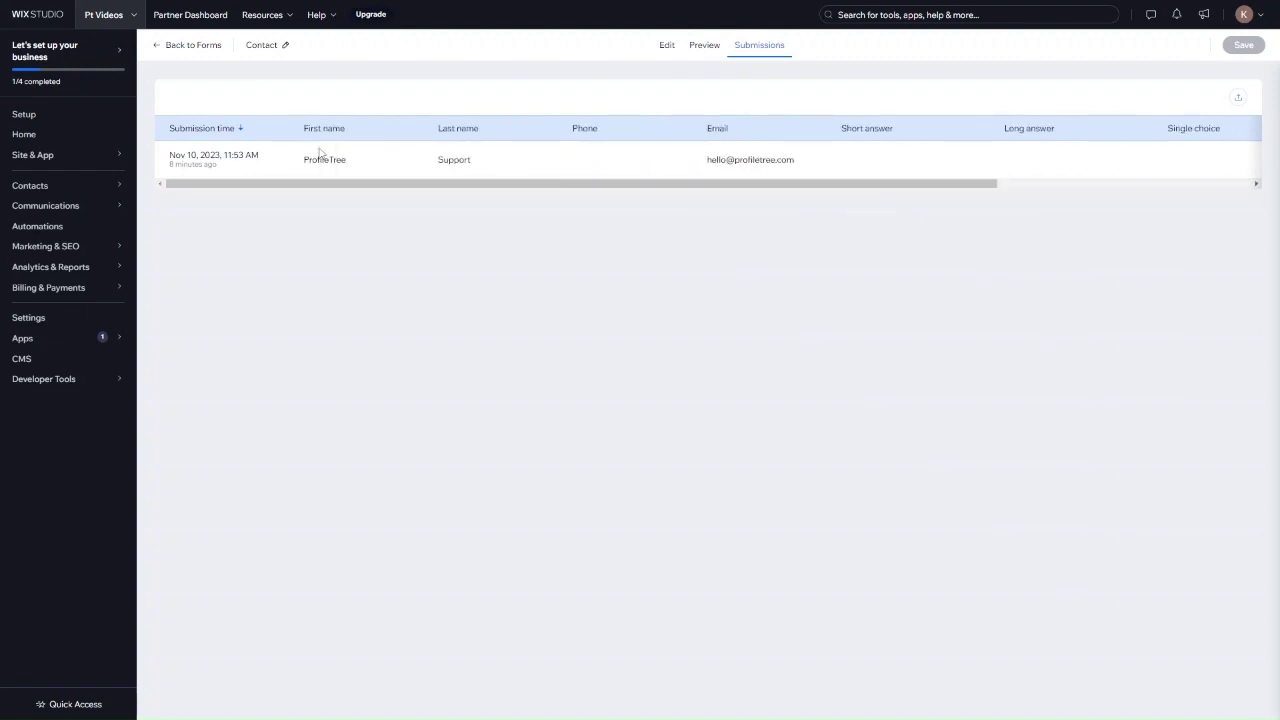
scroll(697, 183, "right", 5)
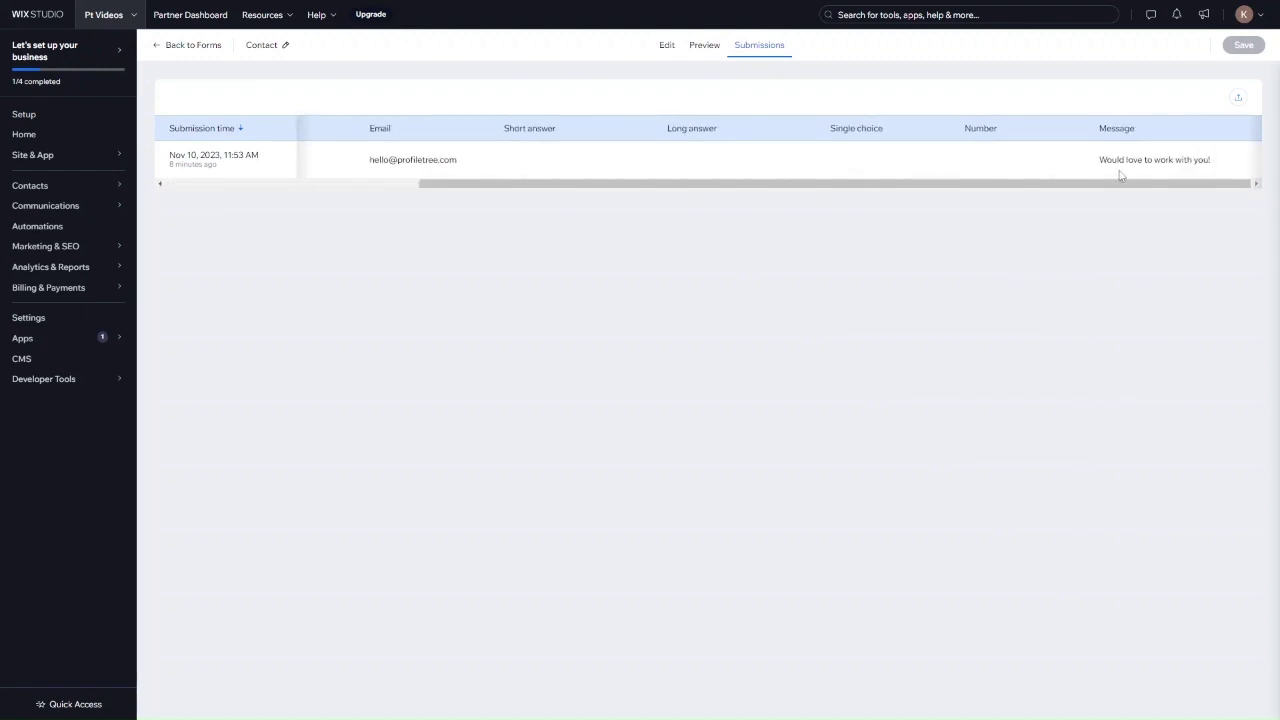
Review the CSV export options for the Contact form's submissions and close them without exporting.
left_click(1239, 97)
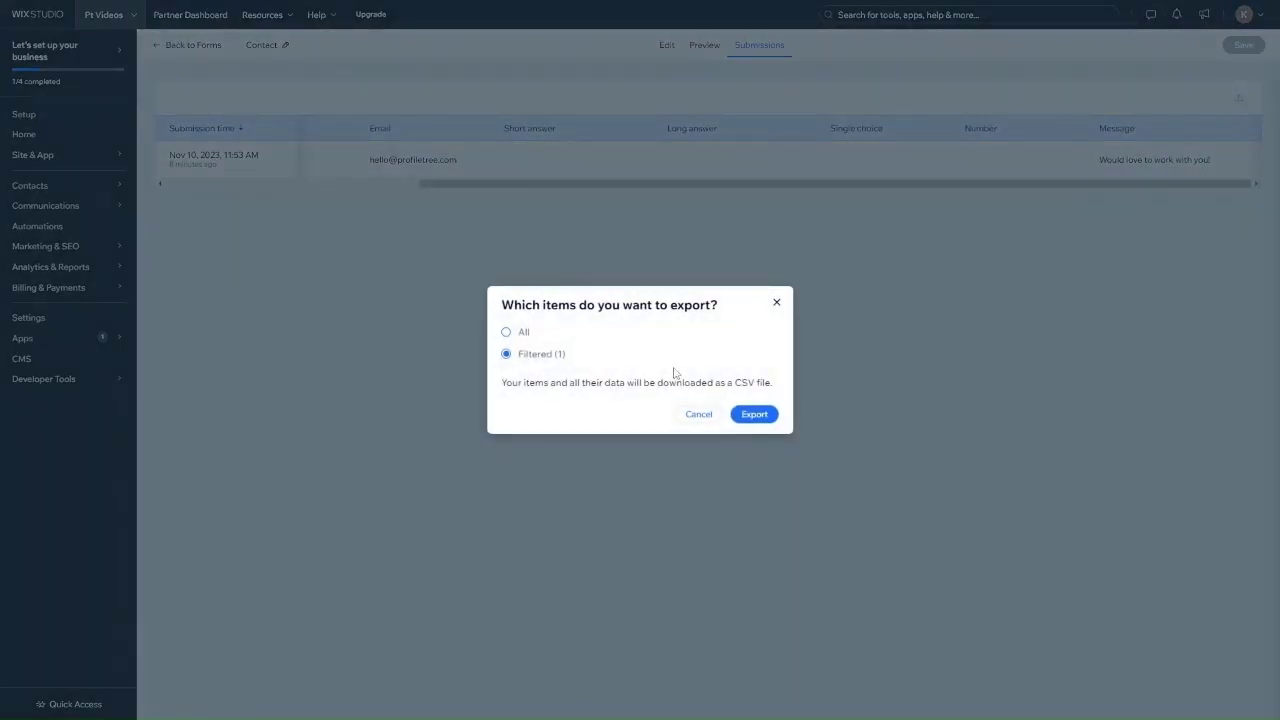
left_click(778, 304)
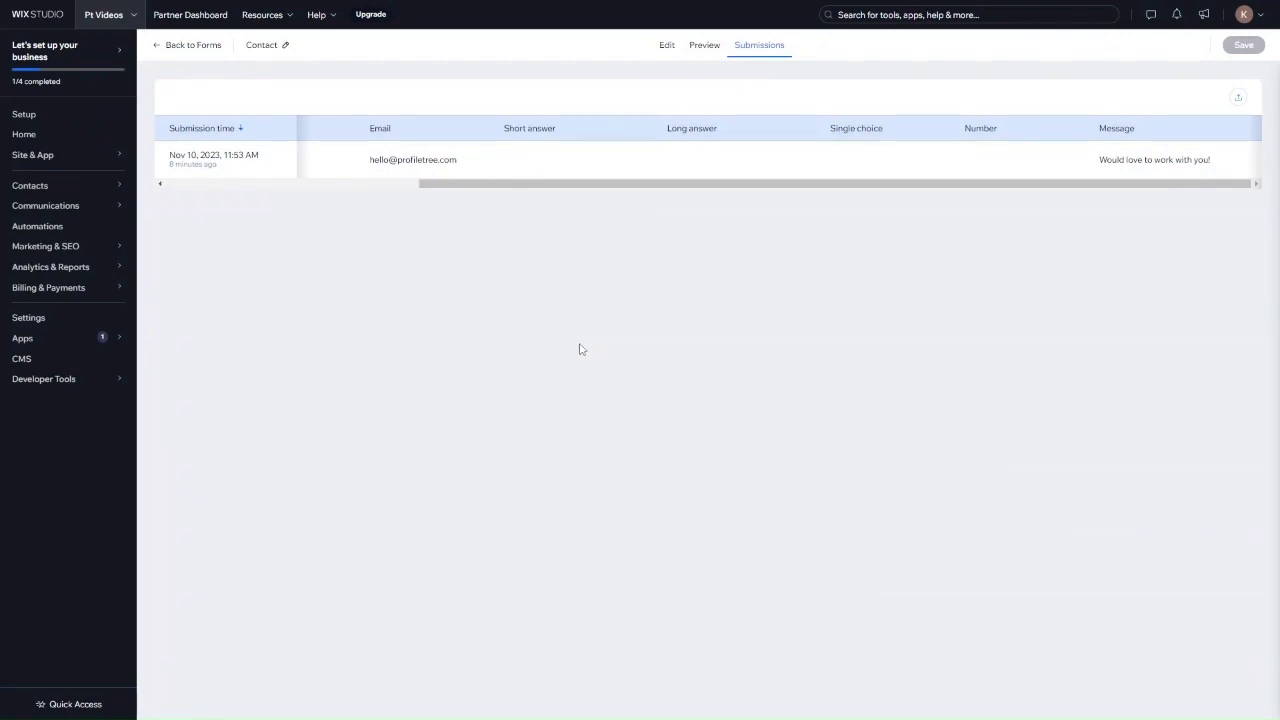
left_click(186, 54)
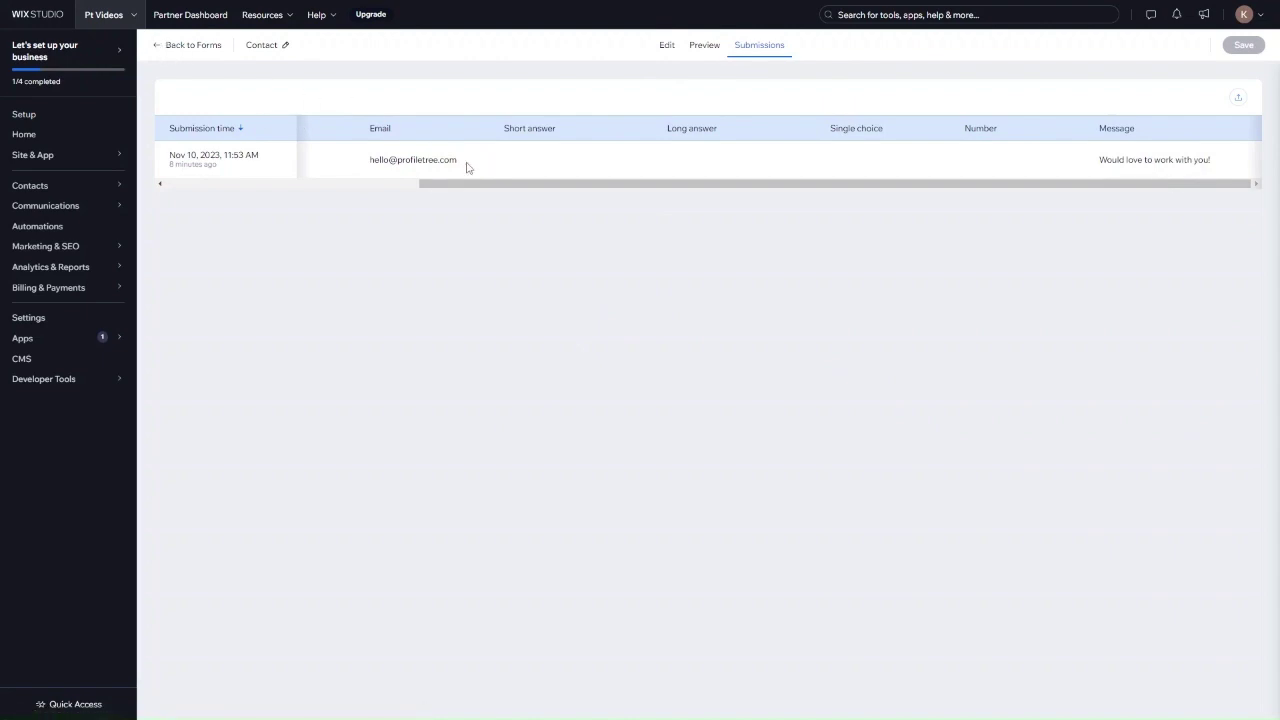